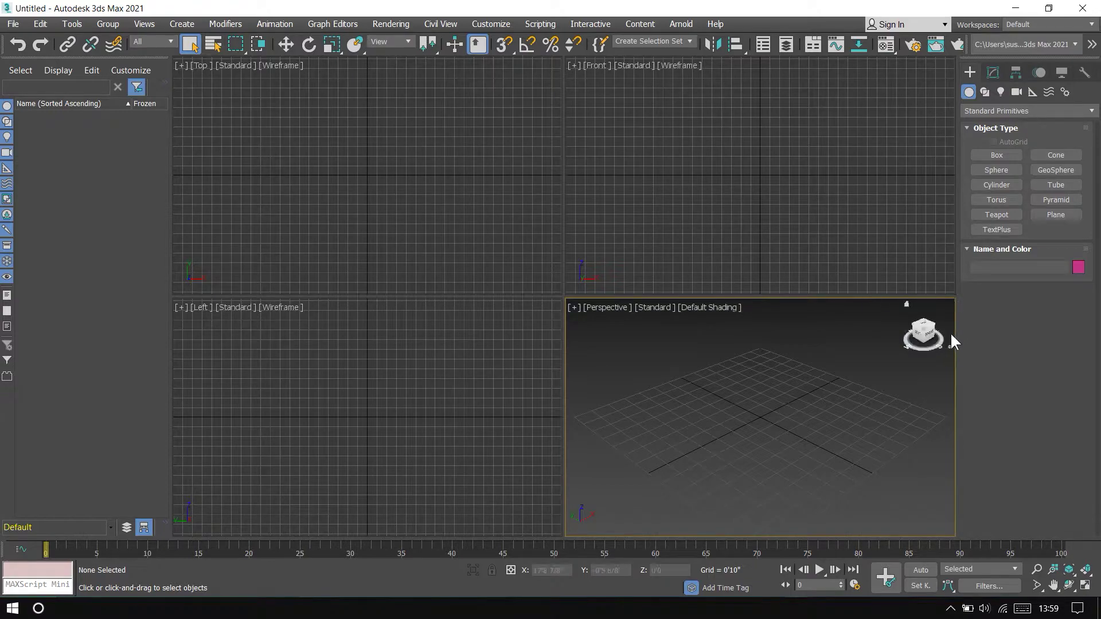
- Make the Front, Top, Left and Perspective views active in turn by clicking each
{"action": "left_click", "coordinate": [725, 176]}
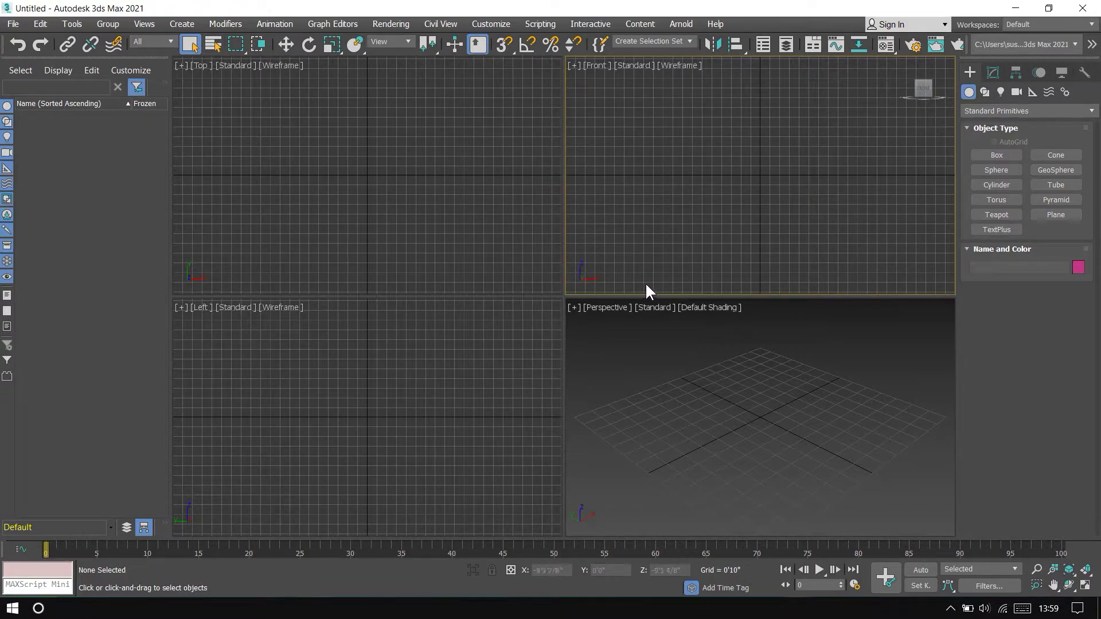
{"action": "left_click", "coordinate": [391, 187]}
{"action": "left_click", "coordinate": [380, 384]}
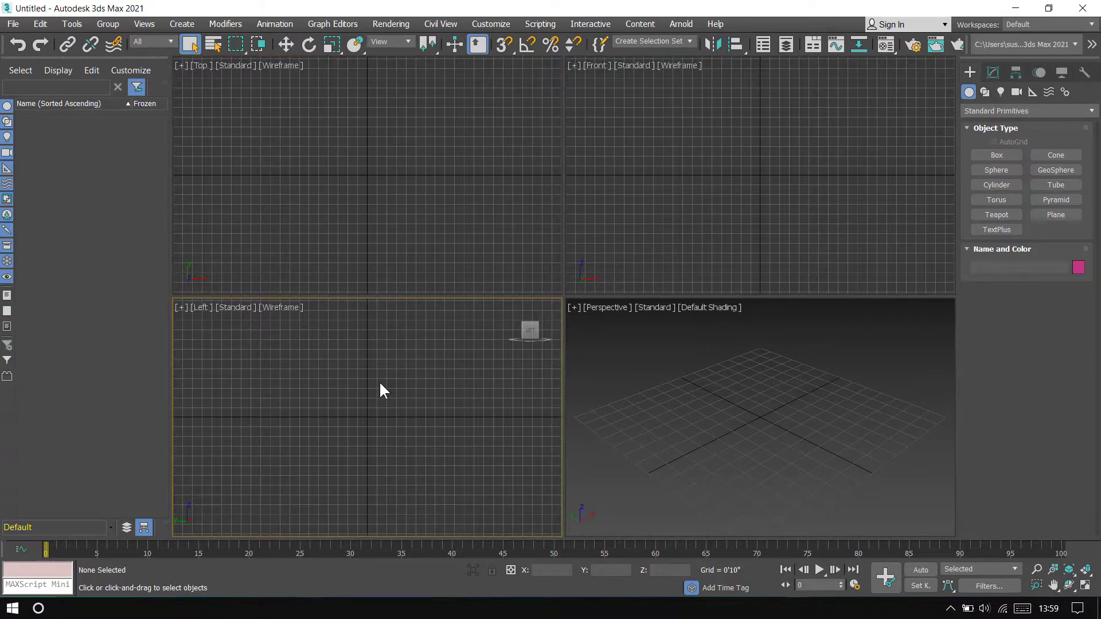
{"action": "left_click", "coordinate": [401, 223]}
{"action": "left_click", "coordinate": [677, 389]}
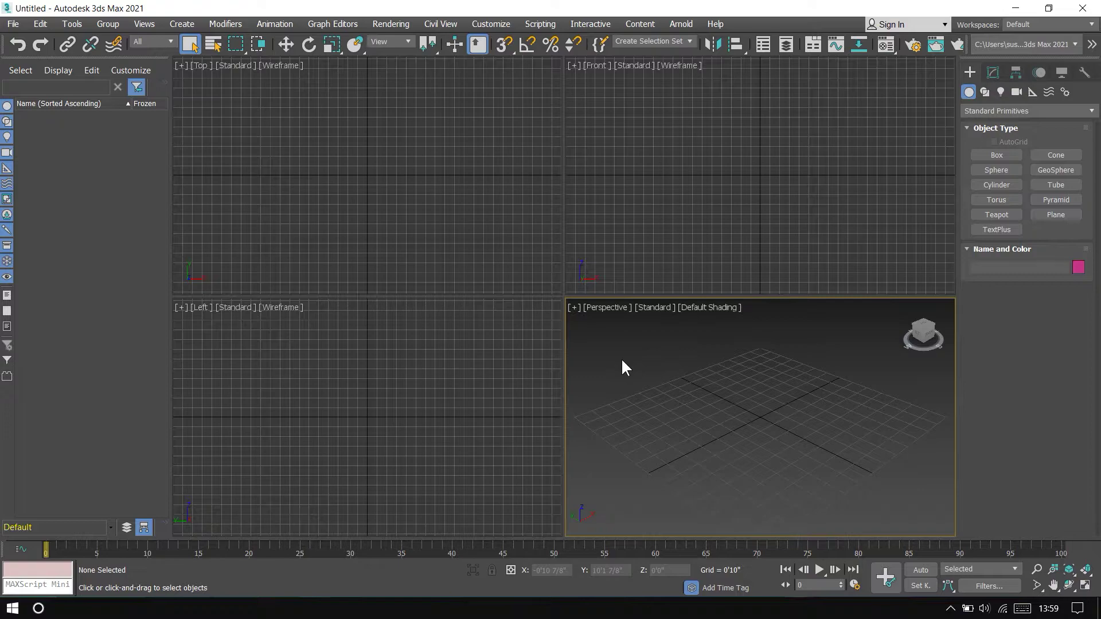
{"action": "left_click", "coordinate": [680, 231]}
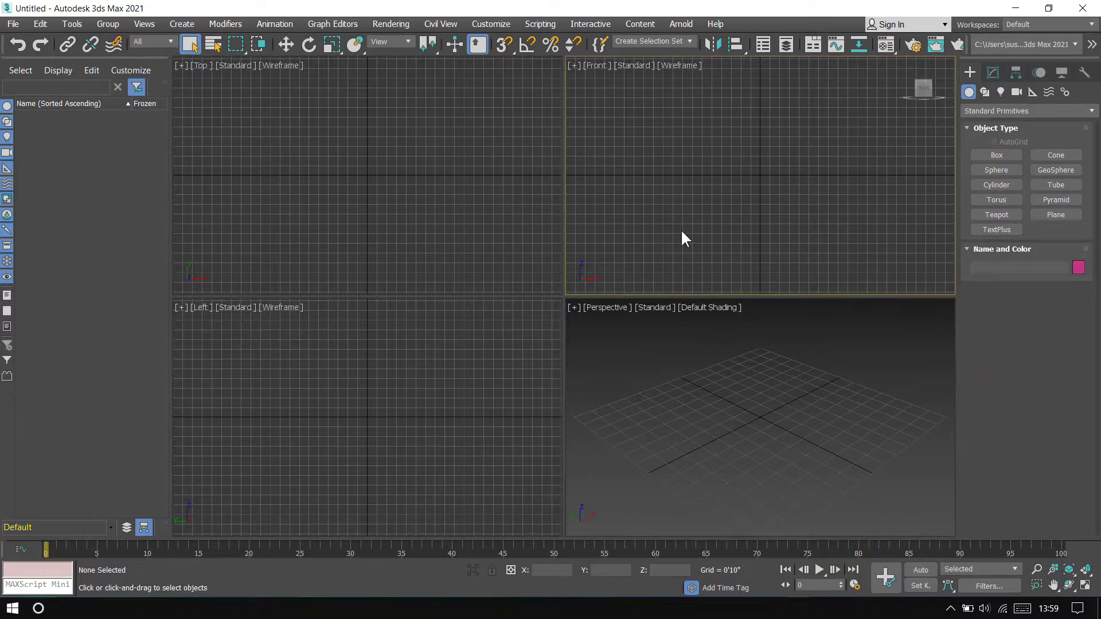
{"action": "left_click", "coordinate": [693, 409]}
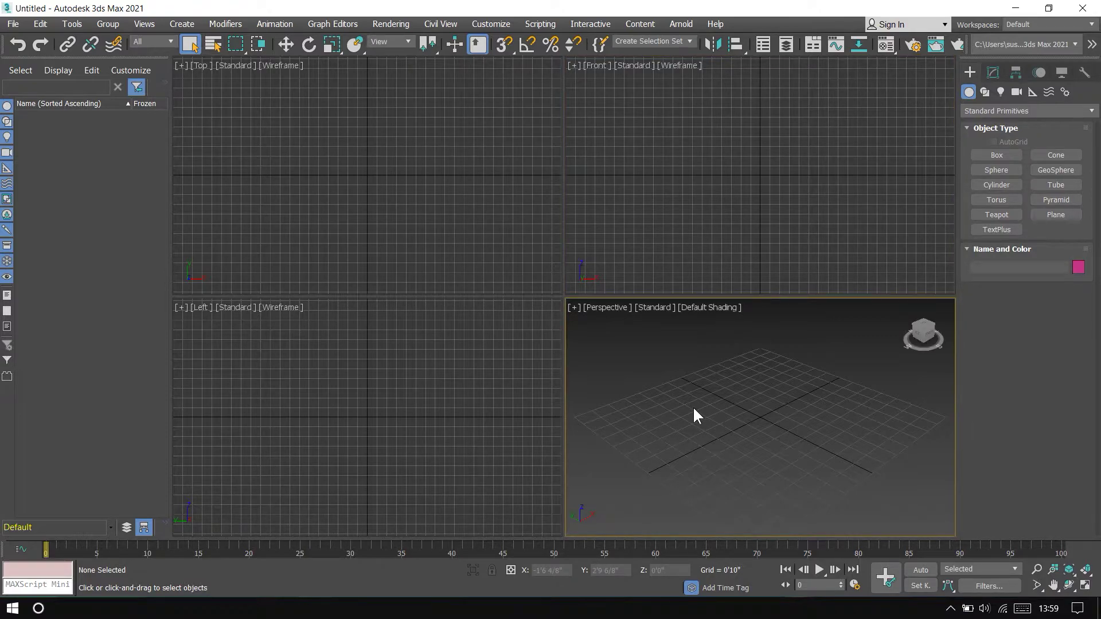
- Cycle the active viewport through Top, Front, Left and back to Perspective, then maximize Perspective
{"action": "key", "text": "shift+super"}
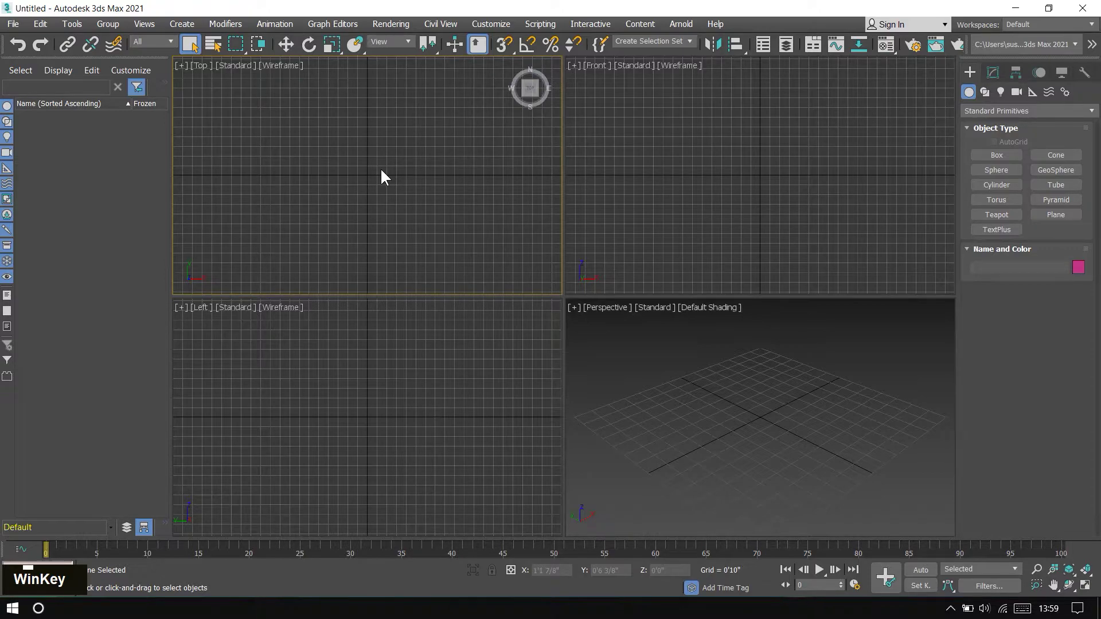
{"action": "key", "text": "shift+super"}
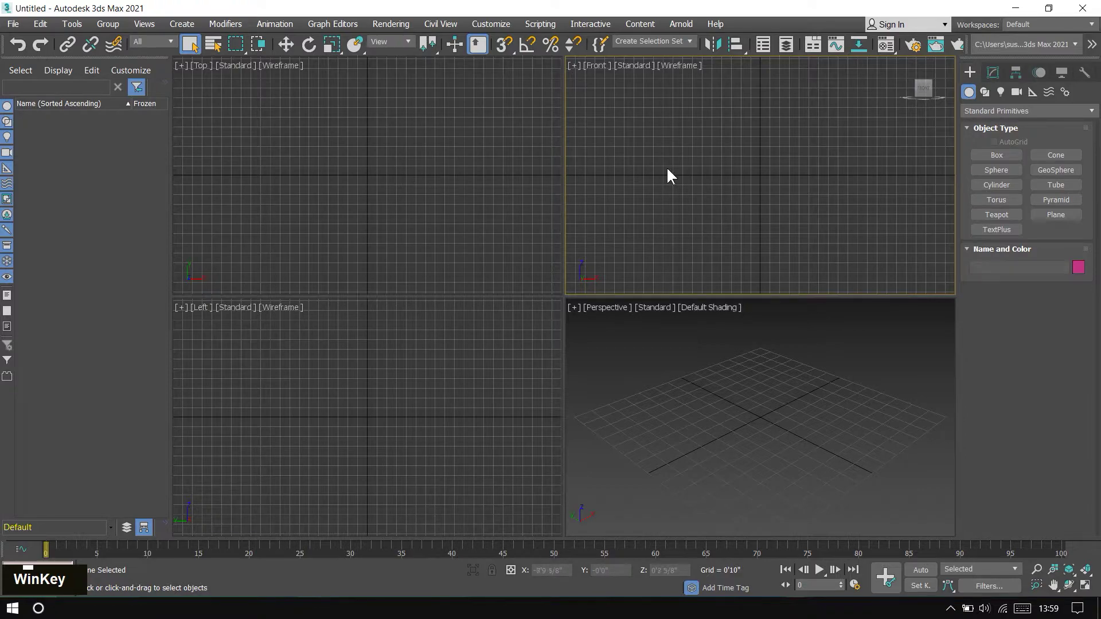
{"action": "key", "text": "shift+super"}
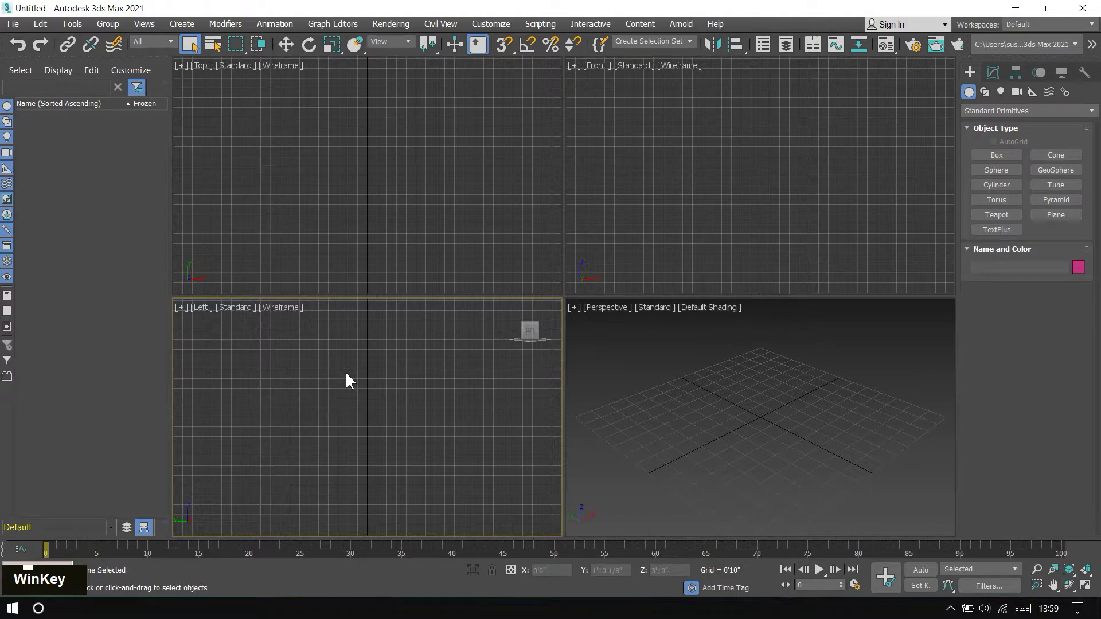
{"action": "key", "text": "shift+super"}
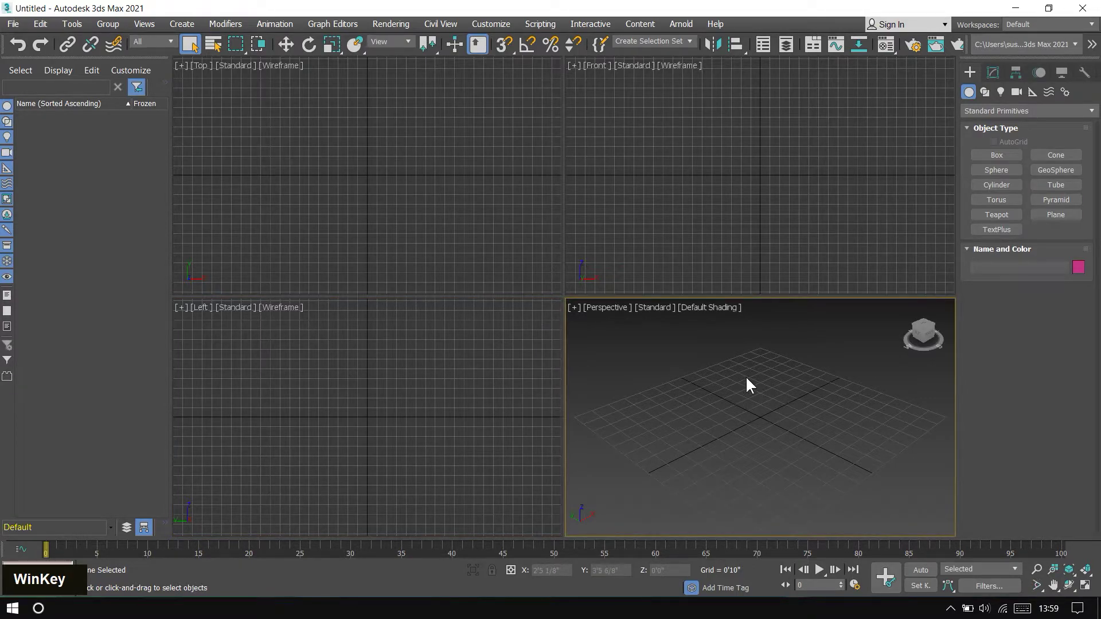
{"action": "key", "text": "alt+w"}
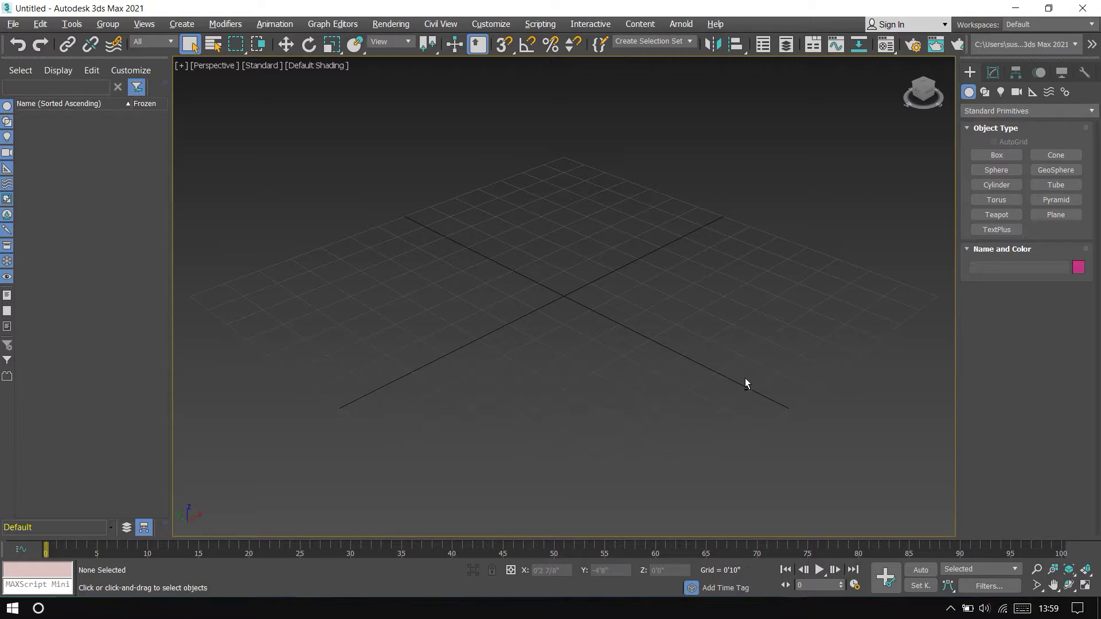
- Switch the maximized viewport from Perspective to the Left wireframe view using the viewport-cycling preview
{"action": "key", "text": "super"}
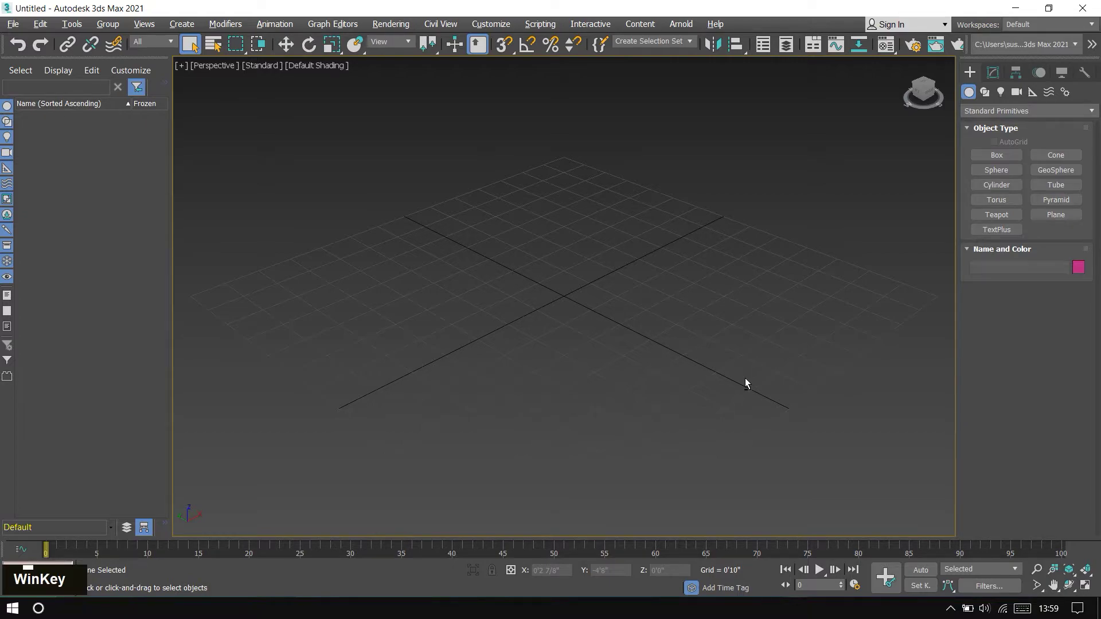
{"action": "key", "text": "super+shift"}
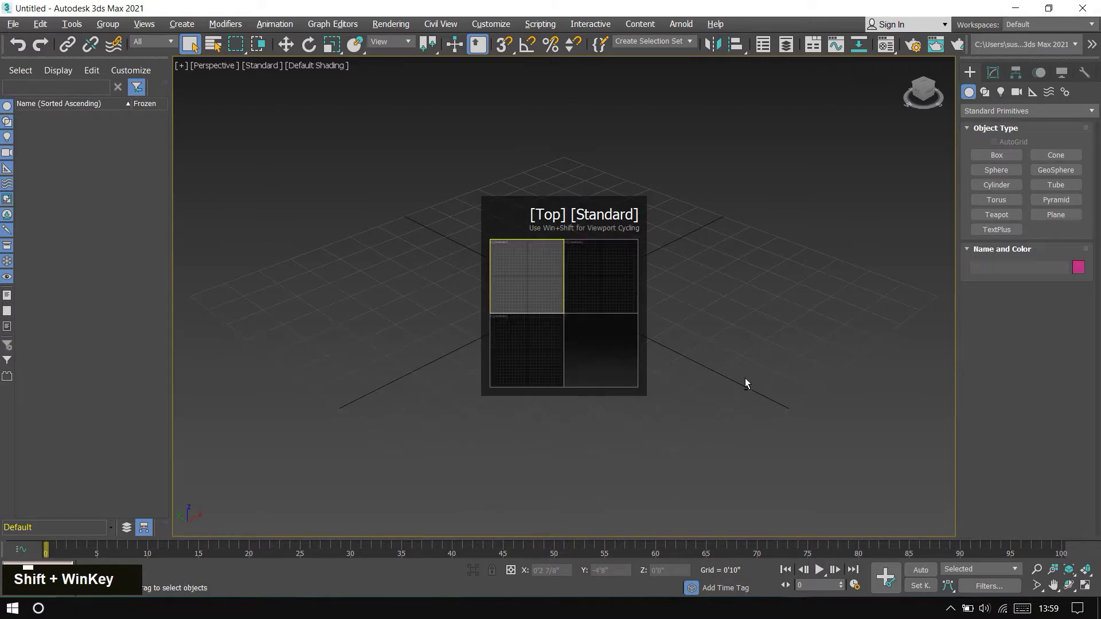
{"action": "key", "text": "super+shift"}
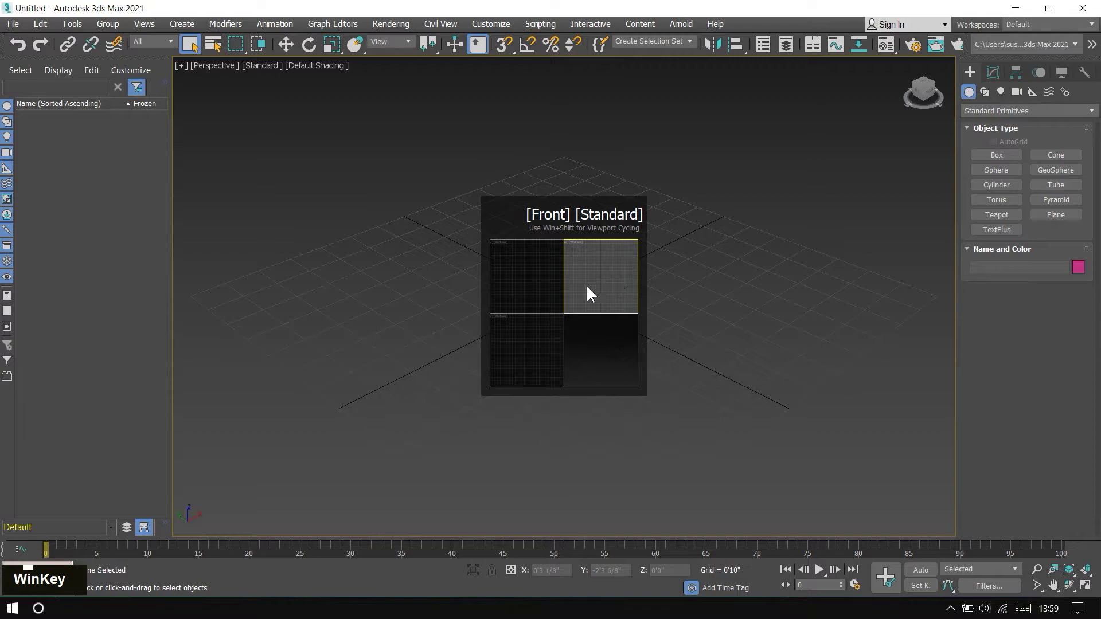
{"action": "left_click", "coordinate": [516, 360]}
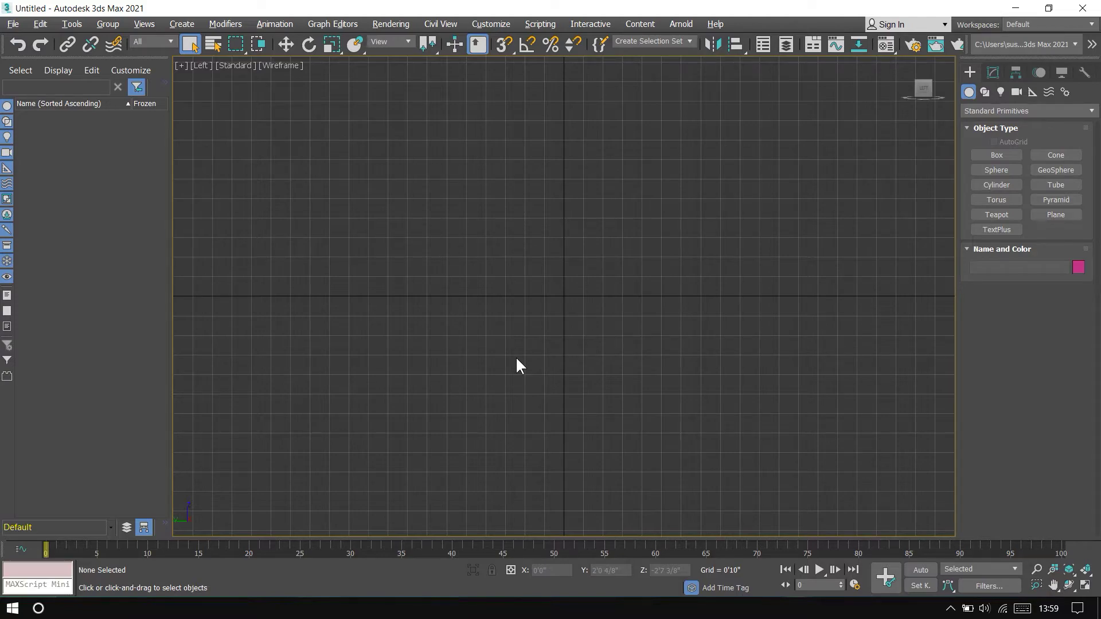
- Cycle the maximized view back to Perspective and restore the Top, Front, Left, Perspective layout
{"action": "key", "text": "super"}
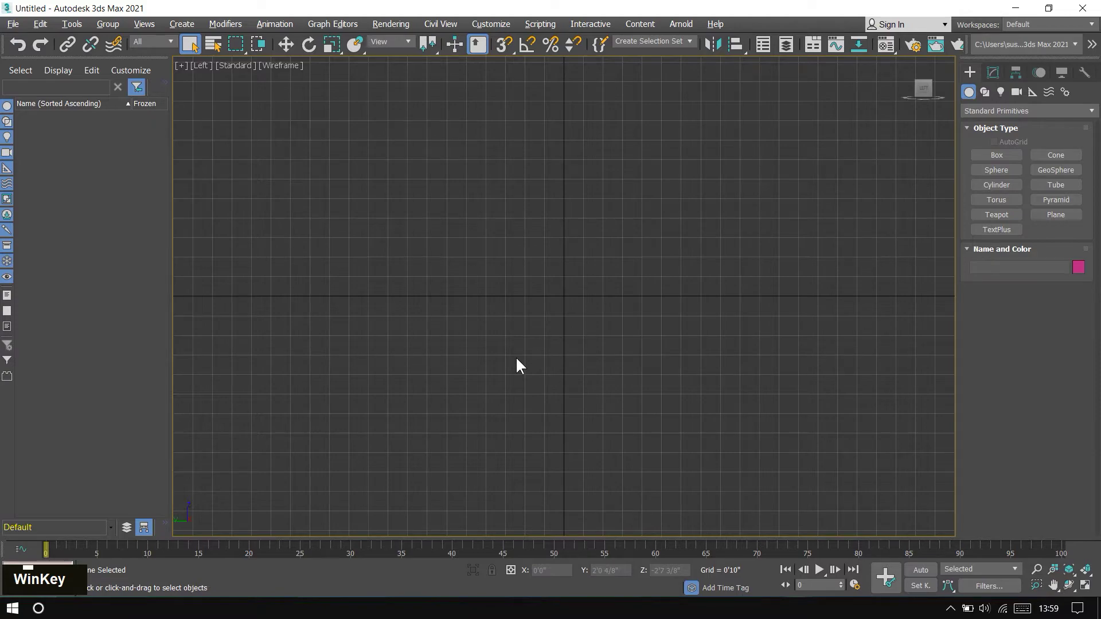
{"action": "key", "text": "super+shift"}
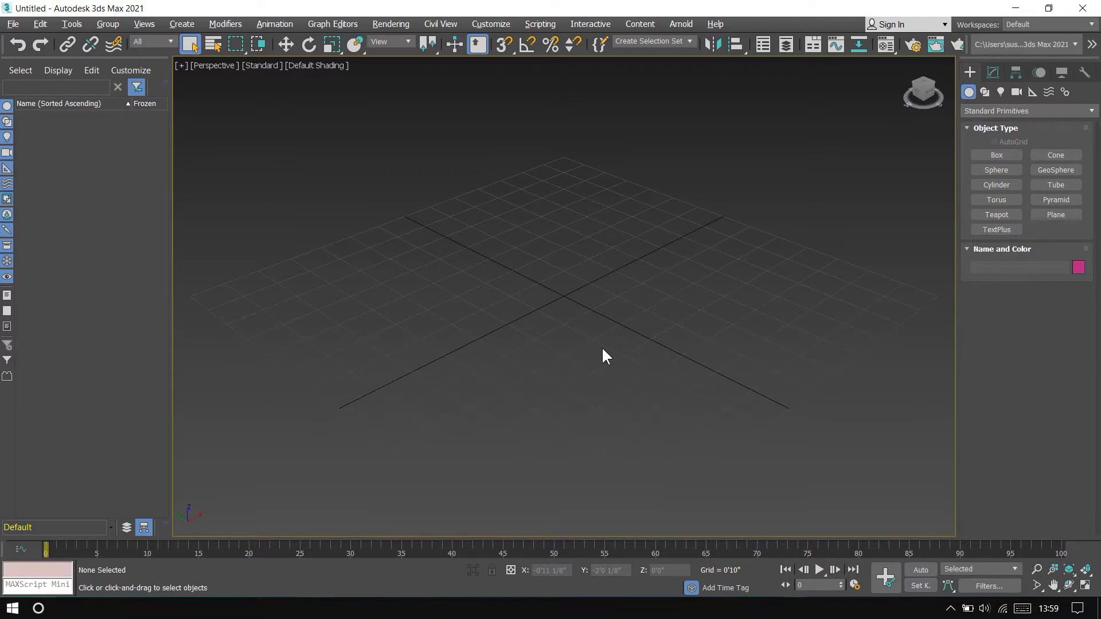
{"action": "key", "text": "alt+w"}
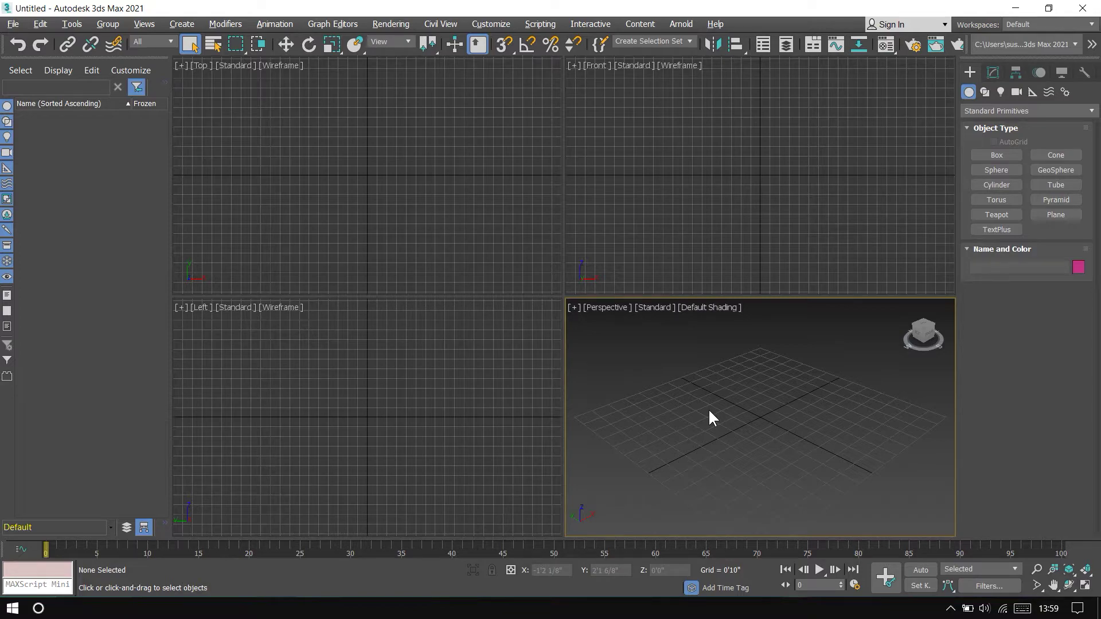
{"action": "key", "text": "ctrl+alt"}
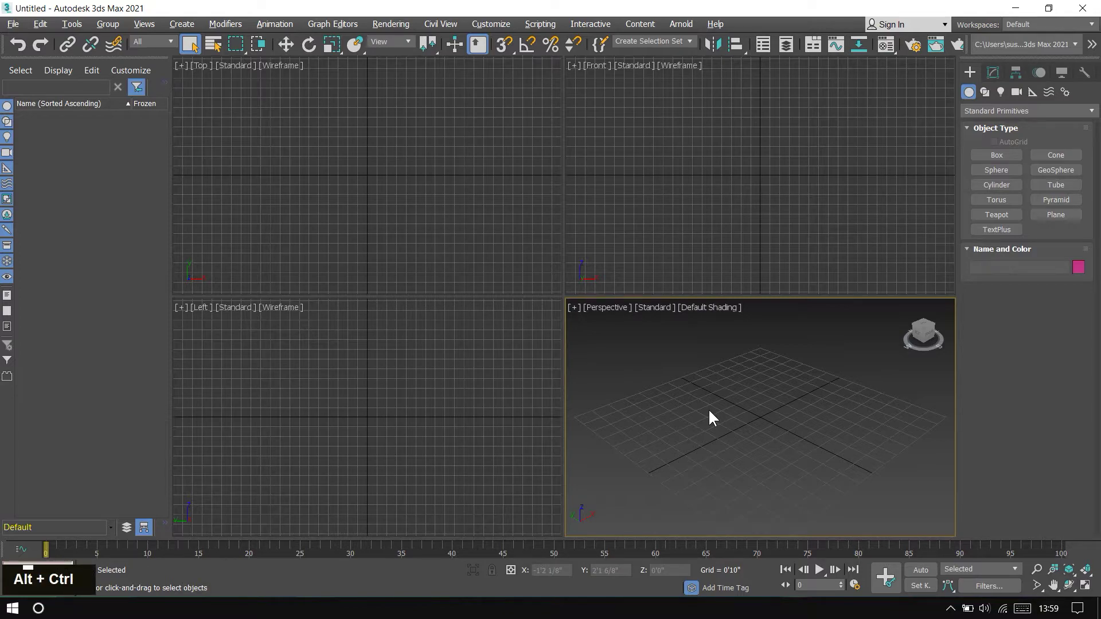
- Turn on Expert Mode to hide the panels, then browse the Create menu without choosing anything
{"action": "key", "text": "ctrl+alt+x"}
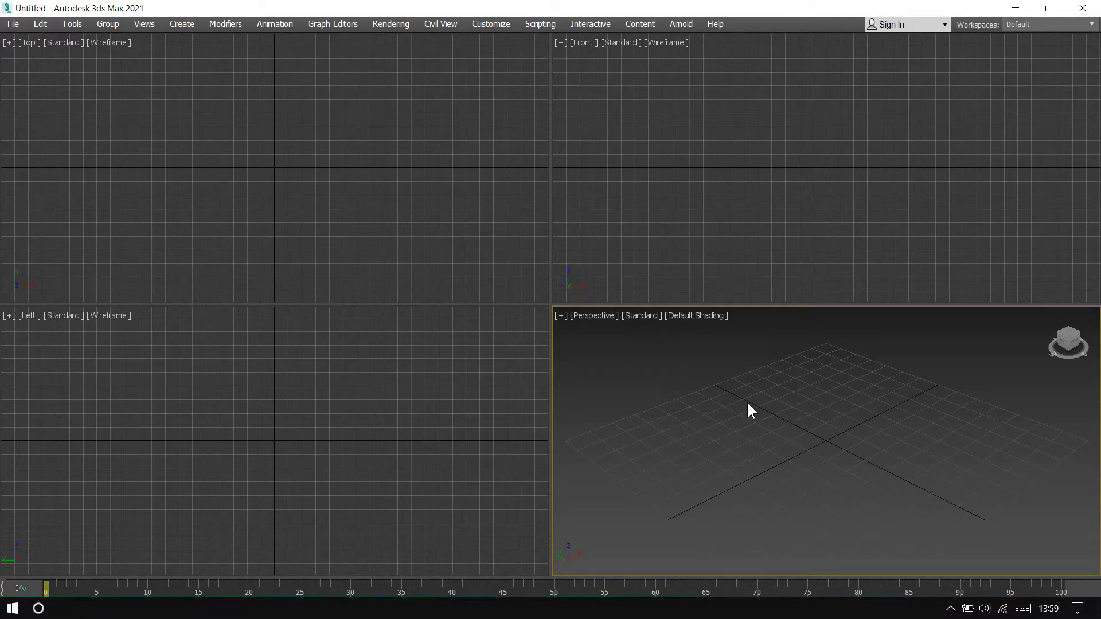
{"action": "left_click", "coordinate": [178, 23]}
{"action": "mouse_move", "coordinate": [191, 48]}
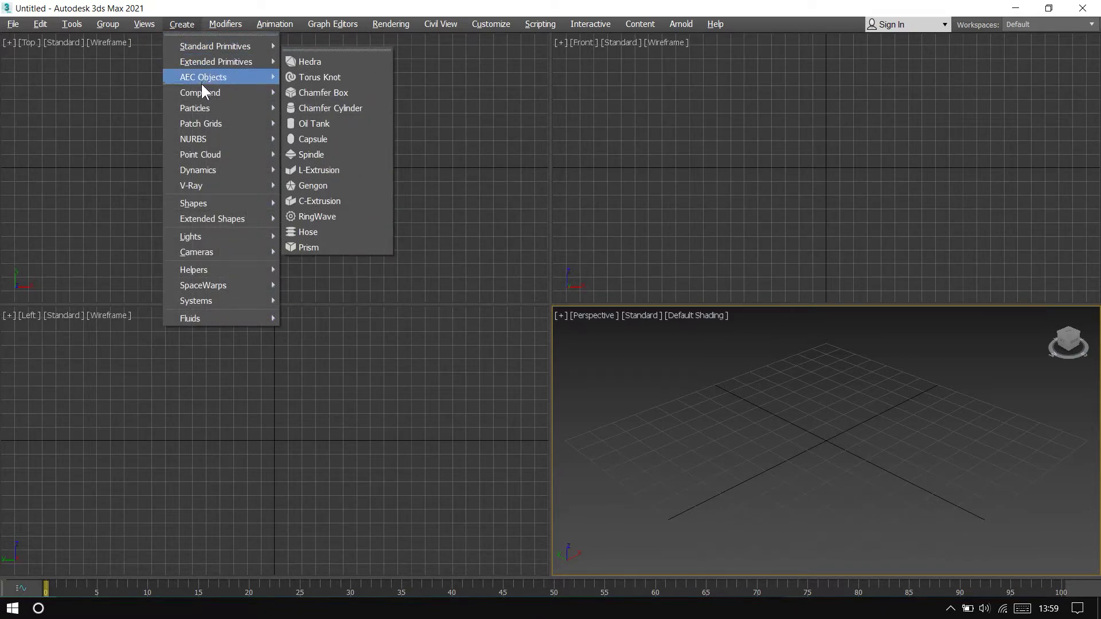
{"action": "mouse_move", "coordinate": [218, 237]}
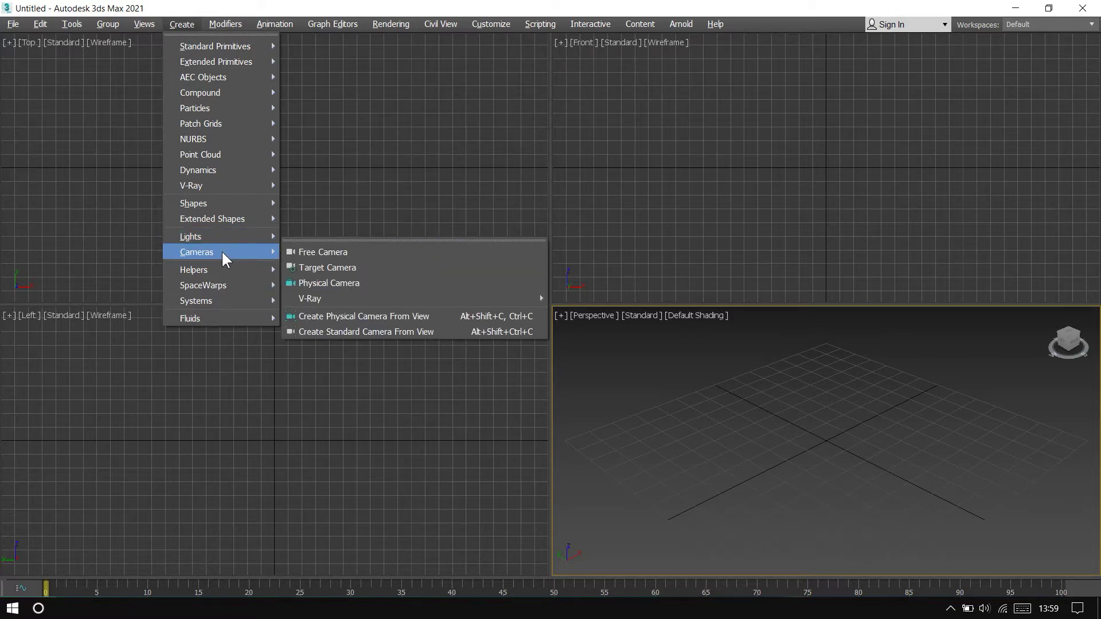
{"action": "mouse_move", "coordinate": [214, 268]}
{"action": "left_click", "coordinate": [769, 436]}
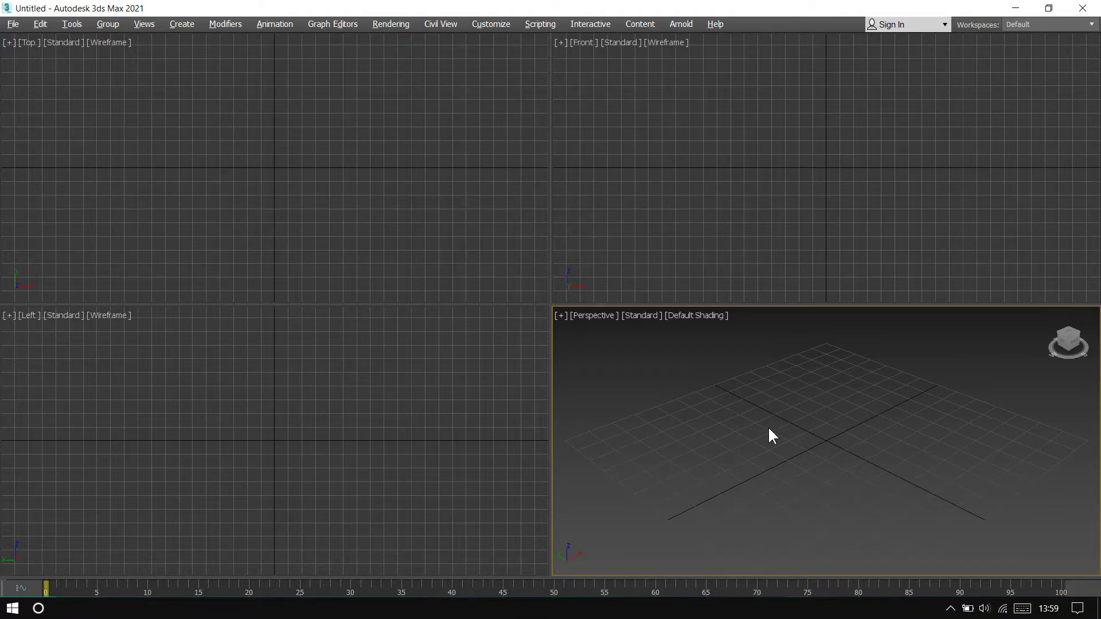
- Create a blue box in the Perspective view from the quad menu
{"action": "right_click", "coordinate": [769, 430], "text": "ctrl"}
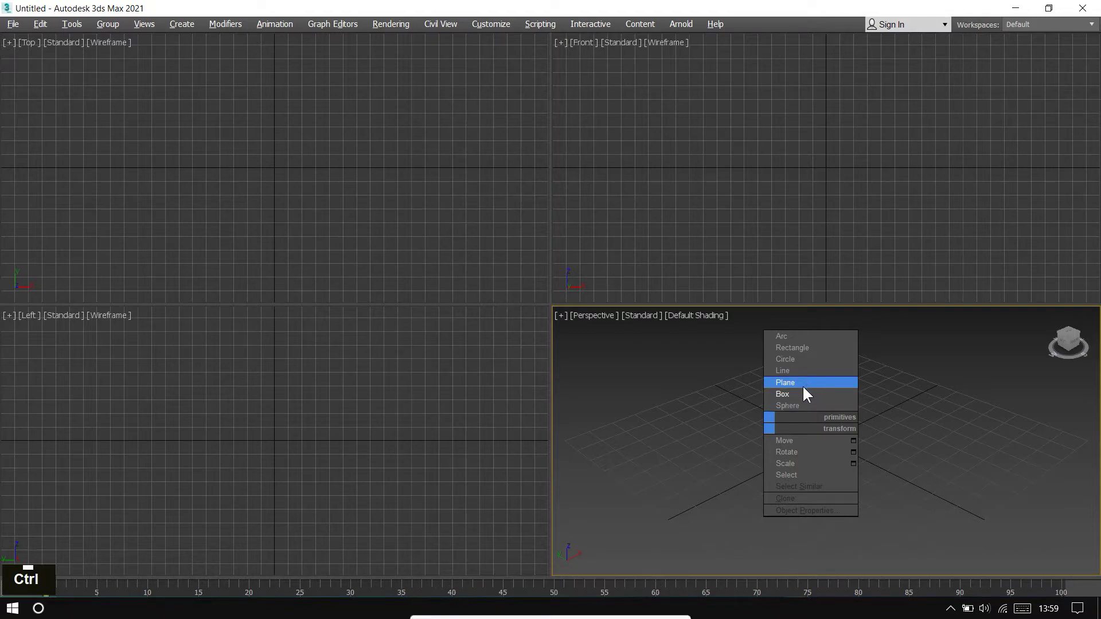
{"action": "left_click", "coordinate": [782, 394], "text": "ctrl"}
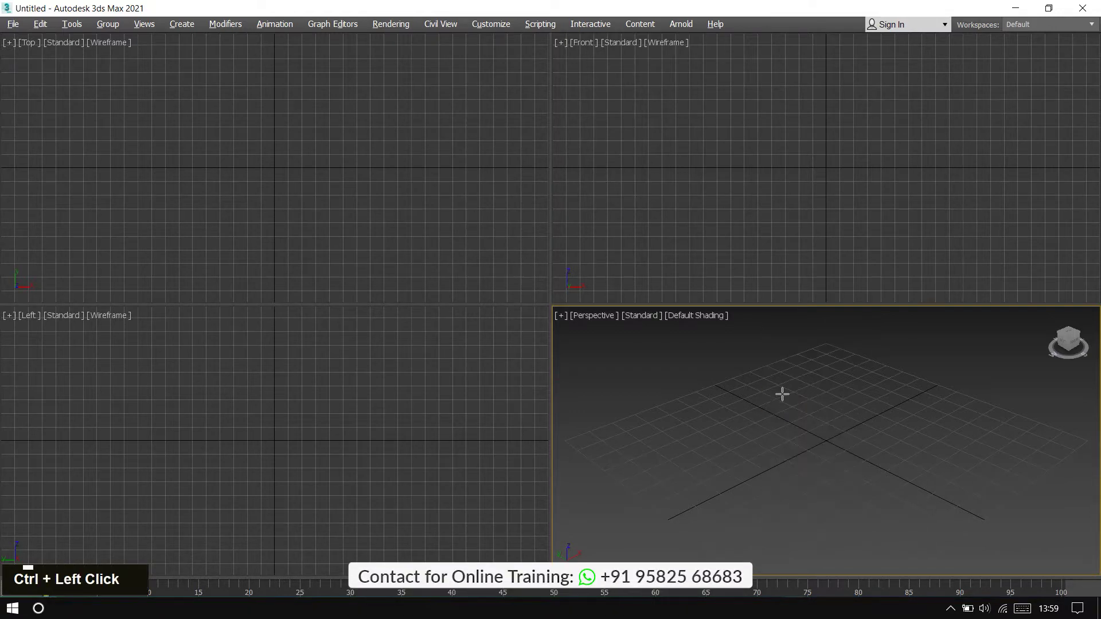
{"action": "left_click_drag", "start_coordinate": [602, 444], "coordinate": [788, 436]}
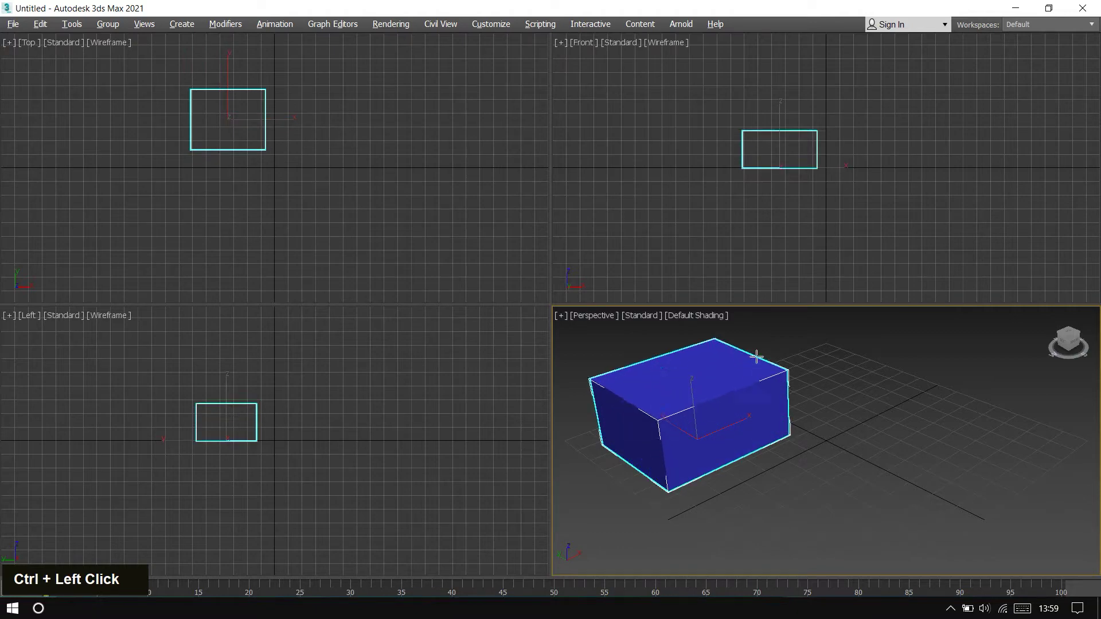
{"action": "left_click", "coordinate": [752, 344]}
{"action": "right_click", "coordinate": [893, 400]}
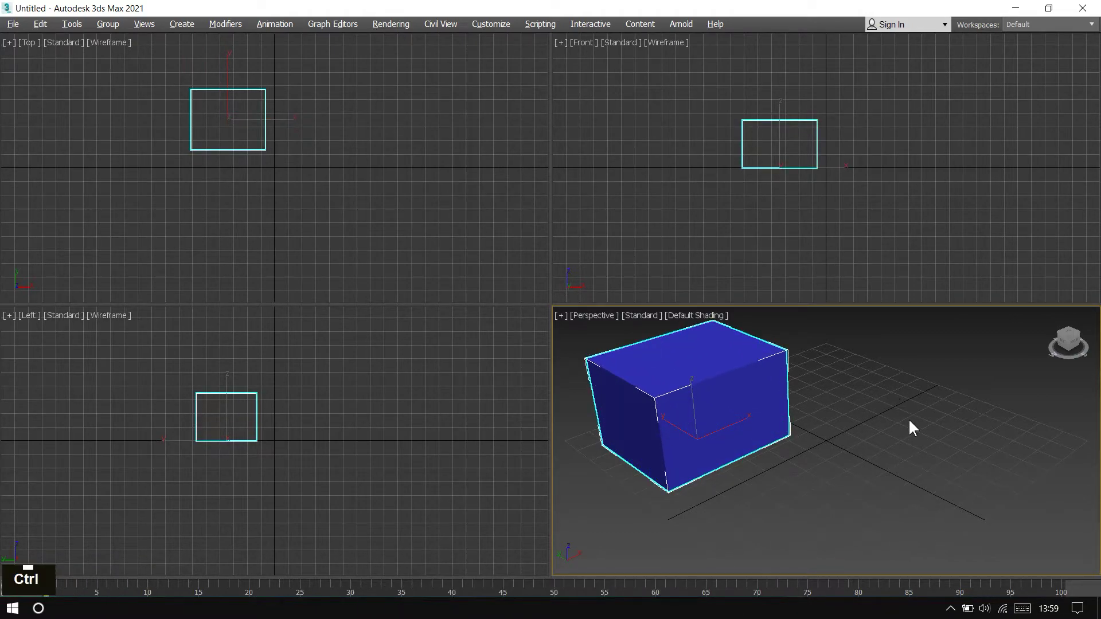
- Draw a magenta plane in front of the box and exit Expert Mode
{"action": "right_click", "coordinate": [909, 421], "text": "ctrl"}
{"action": "left_click", "coordinate": [945, 376], "text": "ctrl"}
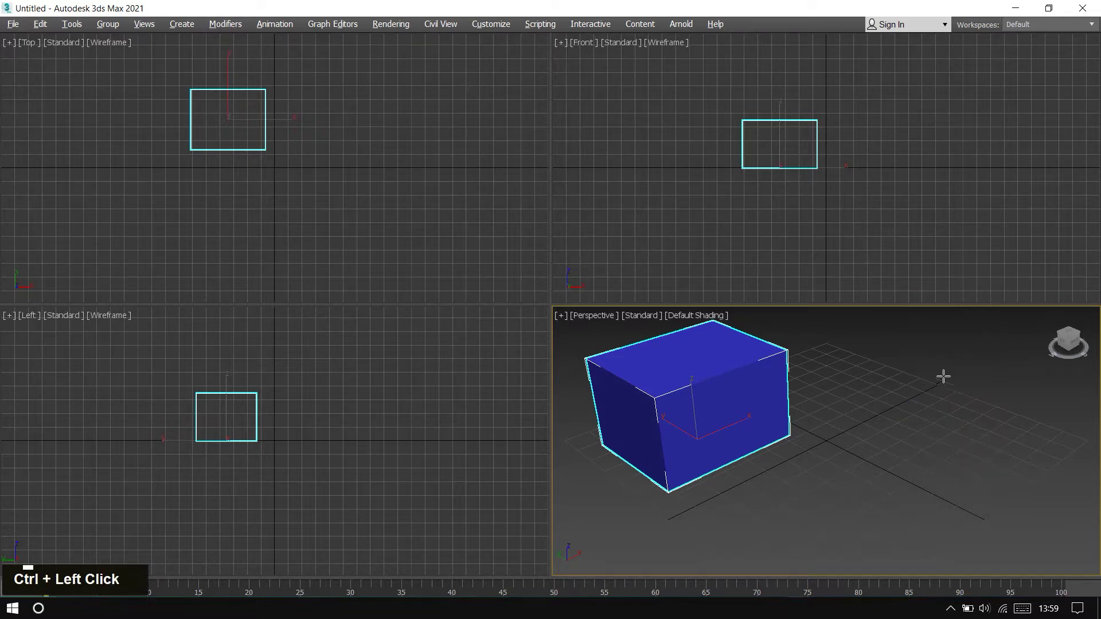
{"action": "left_click_drag", "start_coordinate": [624, 502], "coordinate": [1057, 451]}
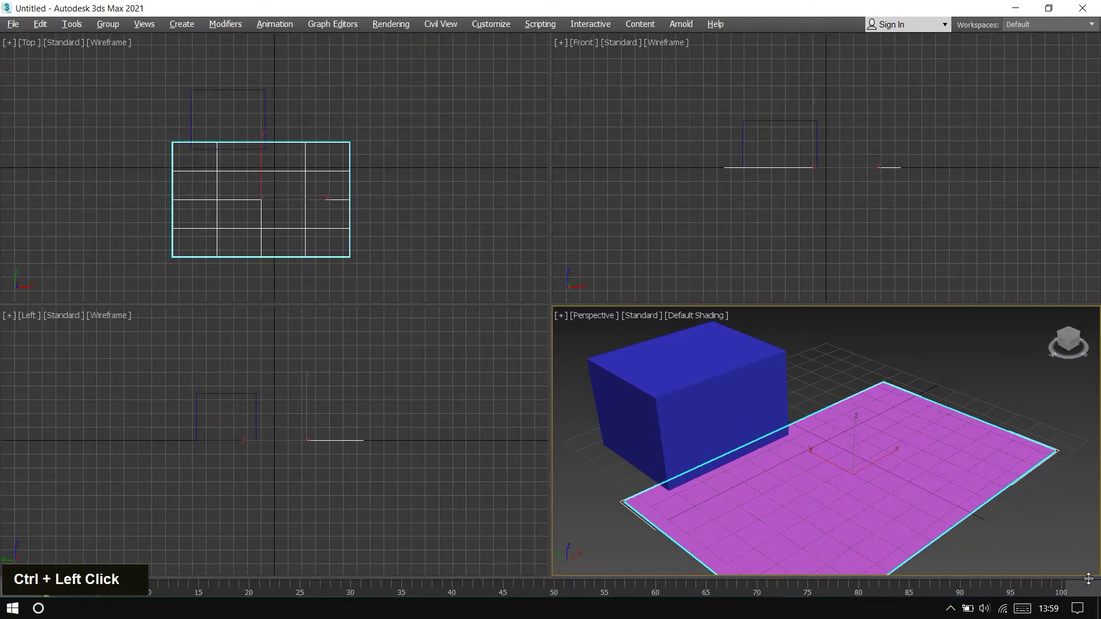
{"action": "right_click", "coordinate": [965, 380]}
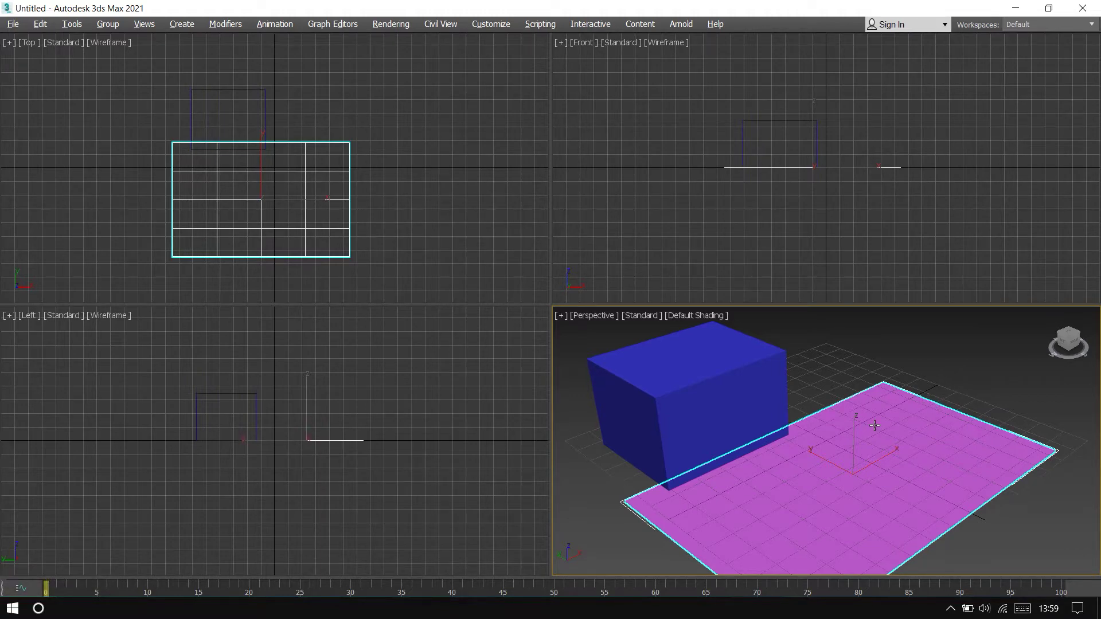
{"action": "key", "text": "ctrl+alt+x"}
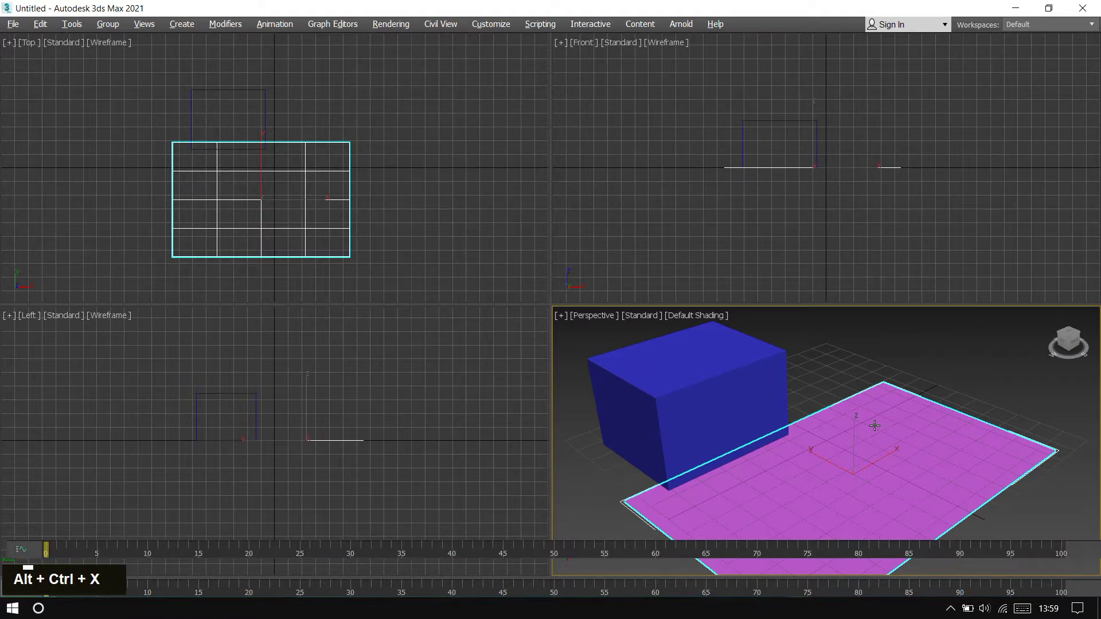
- Deselect the plane and disable updating in the Top viewport
{"action": "left_click", "coordinate": [917, 507]}
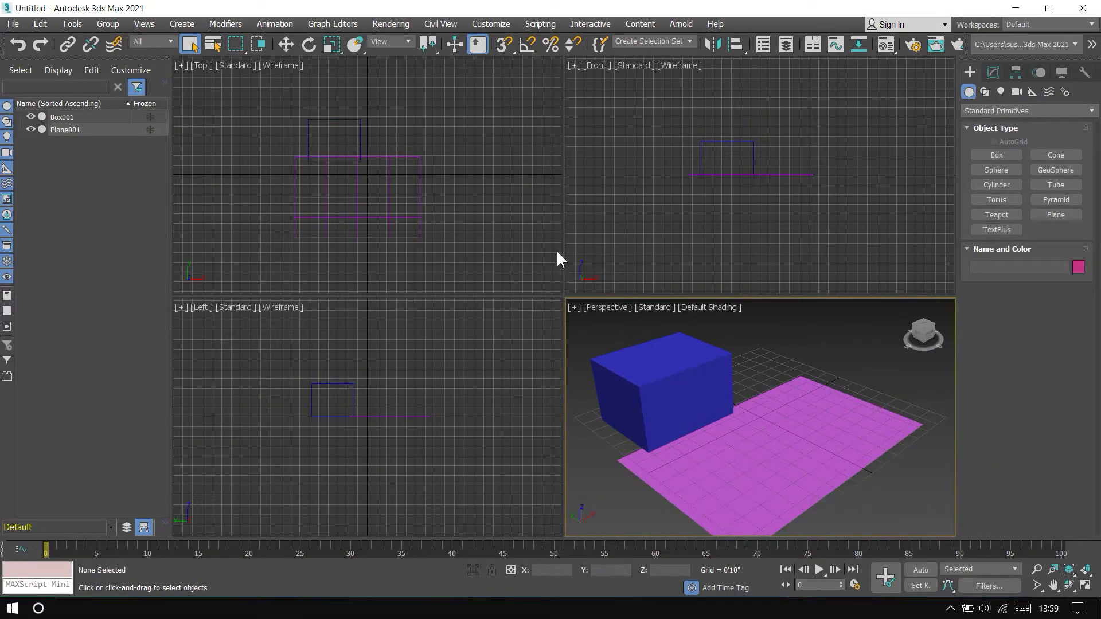
{"action": "left_click", "coordinate": [468, 197]}
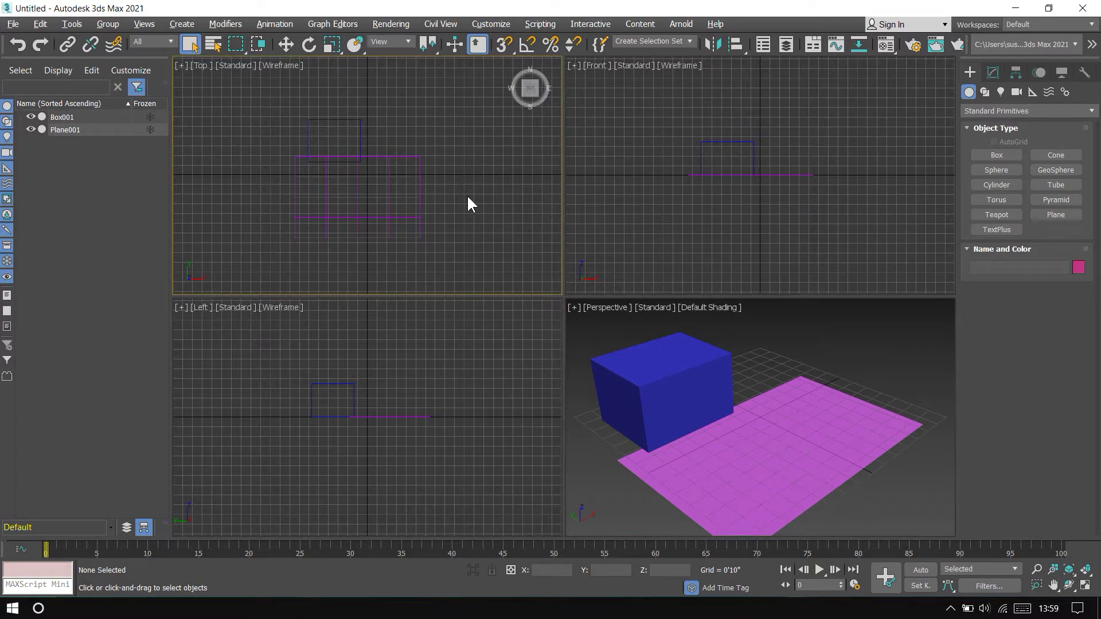
{"action": "key", "text": "ctrl+shift+d"}
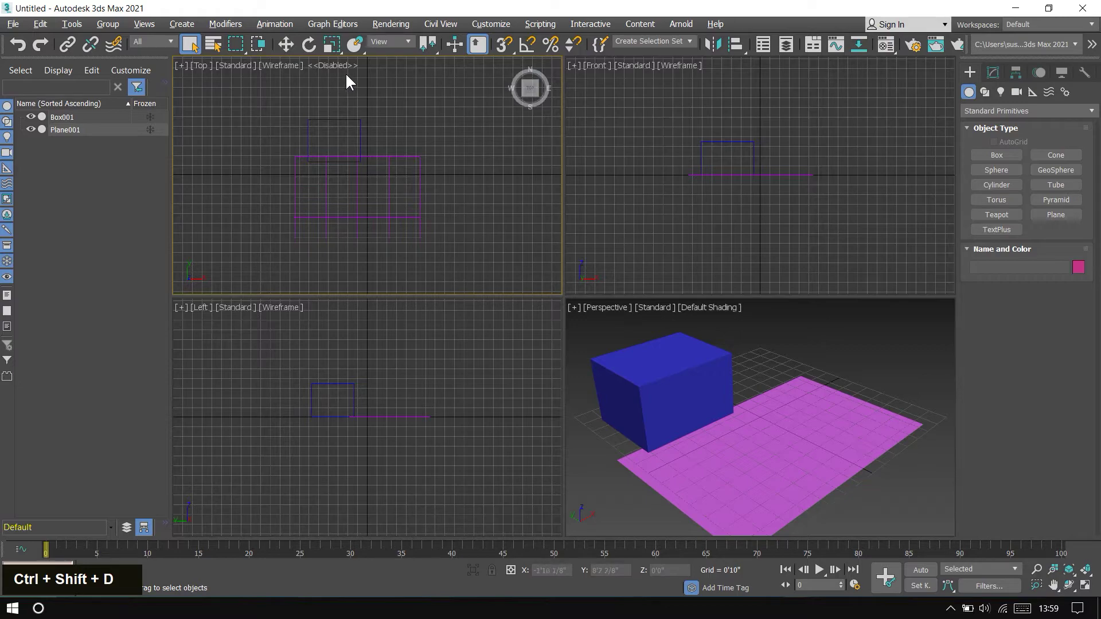
- Create a white teapot on the pink plane in Perspective, then re-enable the Top viewport
{"action": "left_click", "coordinate": [896, 504]}
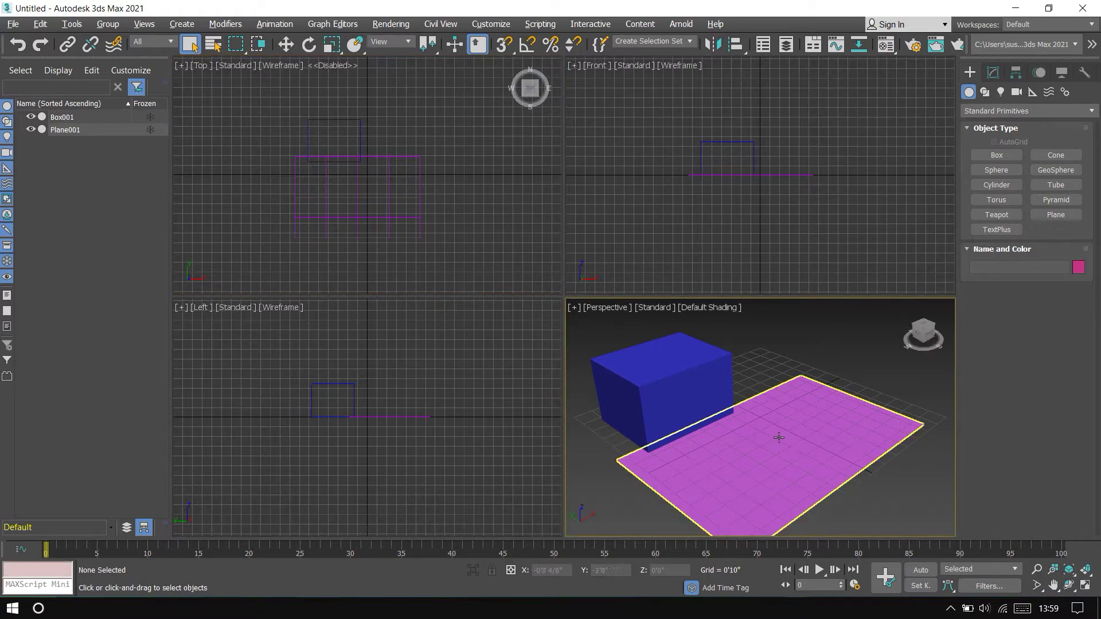
{"action": "left_click", "coordinate": [997, 214]}
{"action": "left_click_drag", "start_coordinate": [737, 462], "coordinate": [765, 490]}
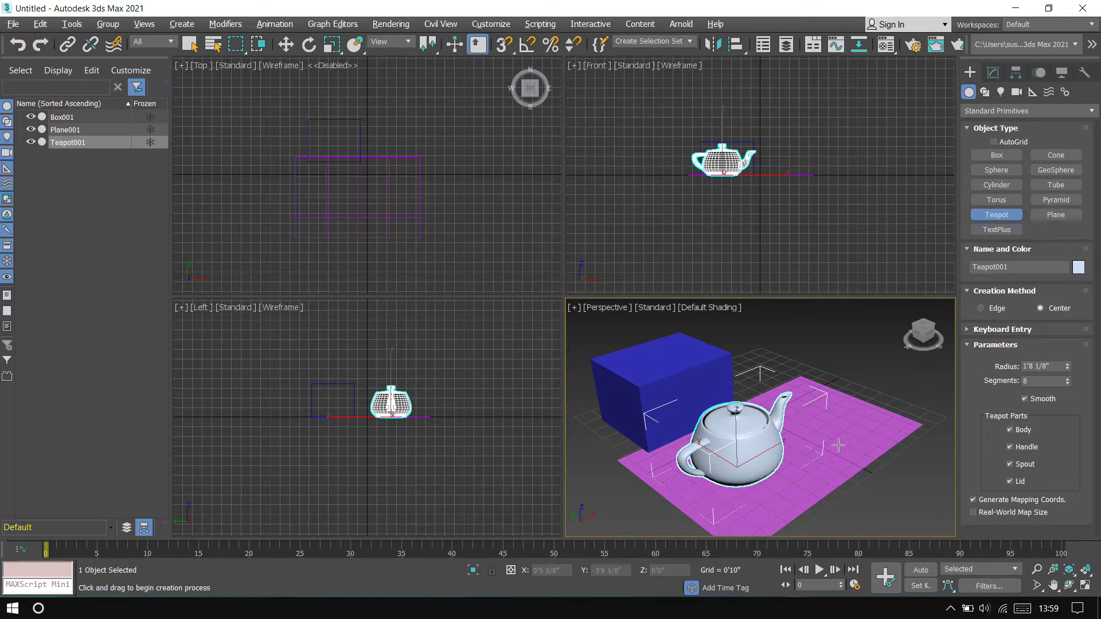
{"action": "right_click", "coordinate": [839, 417]}
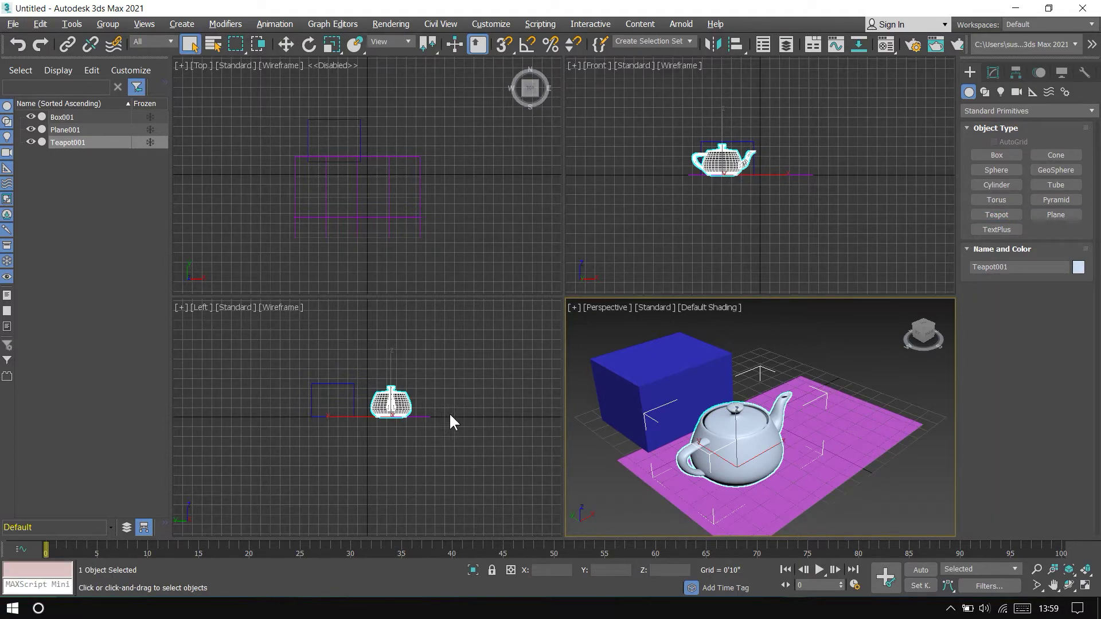
{"action": "left_click", "coordinate": [453, 213]}
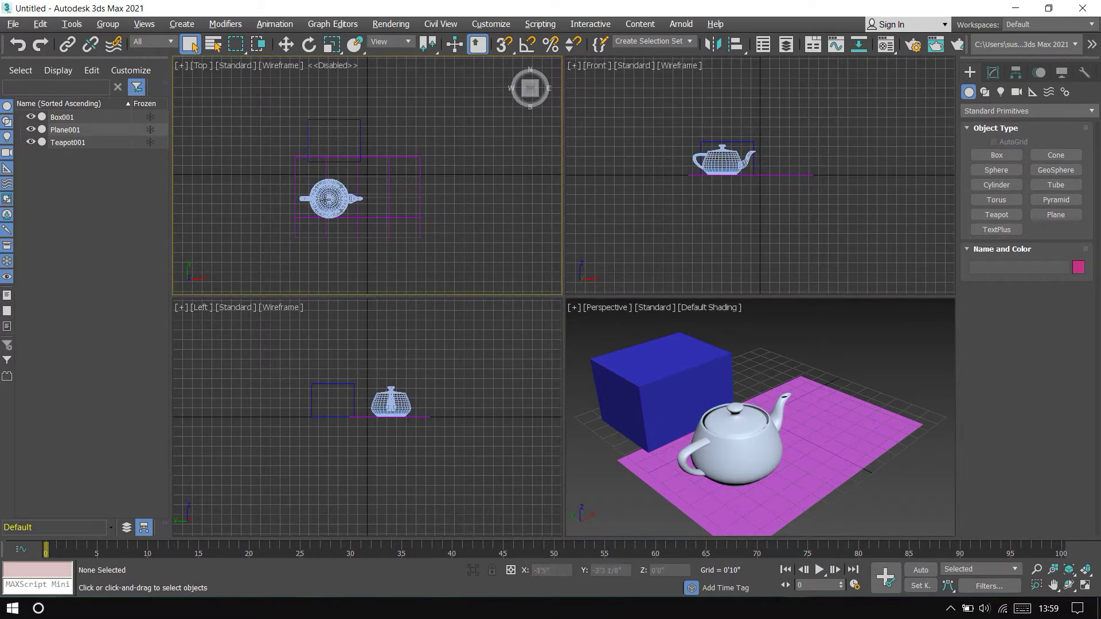
{"action": "key", "text": "d"}
- Maximize Perspective, orbit toward a top-down view, undo and redo the view changes, then restore four viewports
{"action": "left_click", "coordinate": [914, 511]}
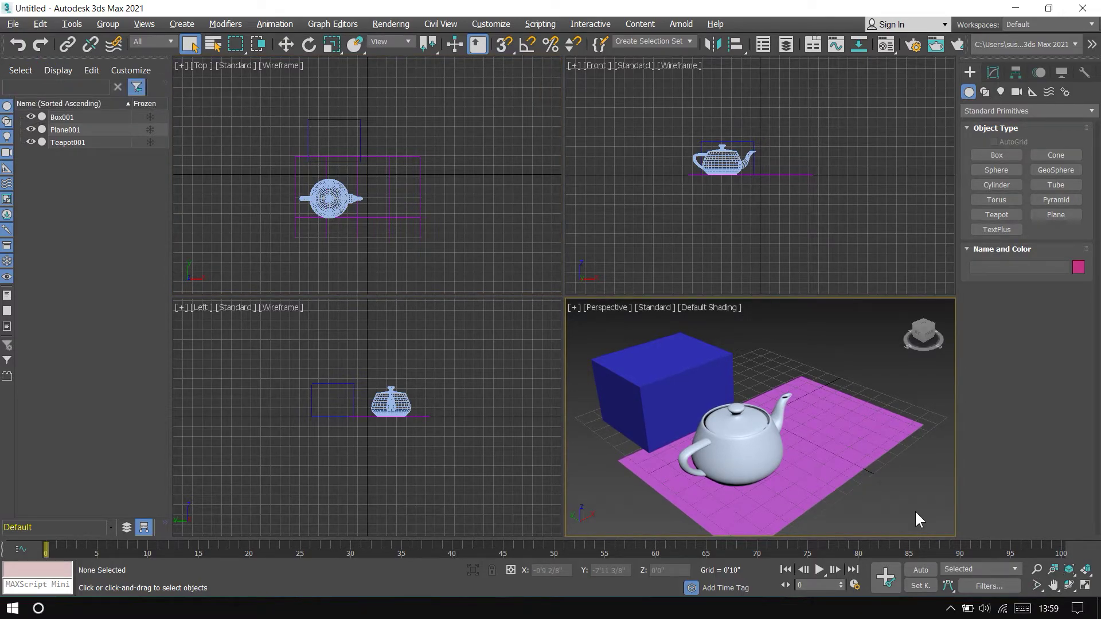
{"action": "key", "text": "alt+w"}
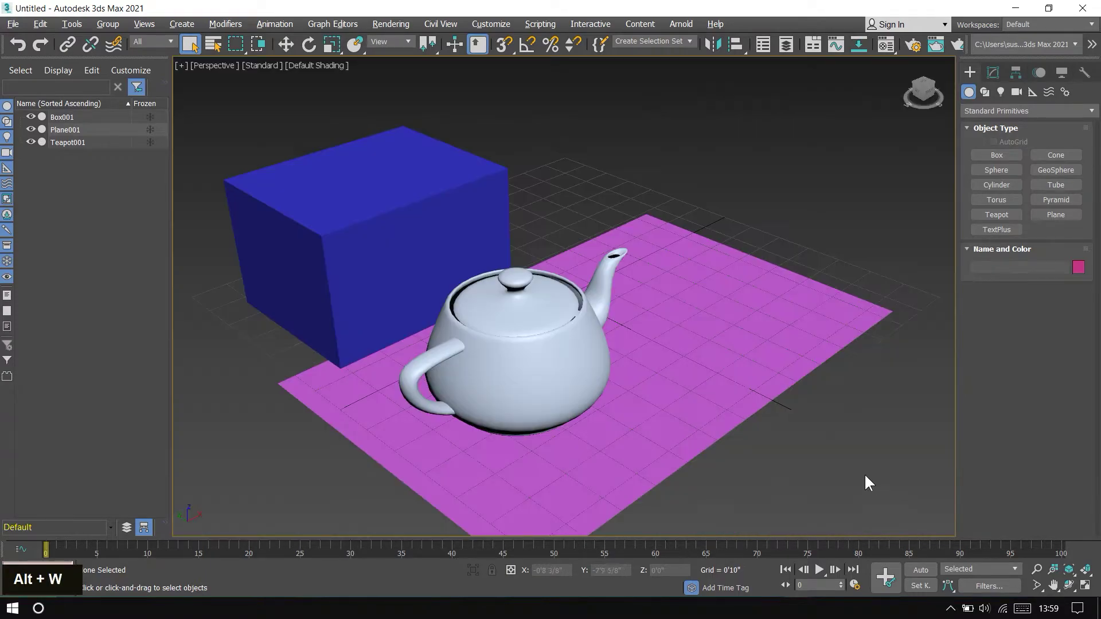
{"action": "middle_click_drag", "start_coordinate": [834, 442], "coordinate": [725, 447], "text": "alt"}
{"action": "middle_click_drag", "start_coordinate": [759, 339], "coordinate": [722, 334], "text": "alt"}
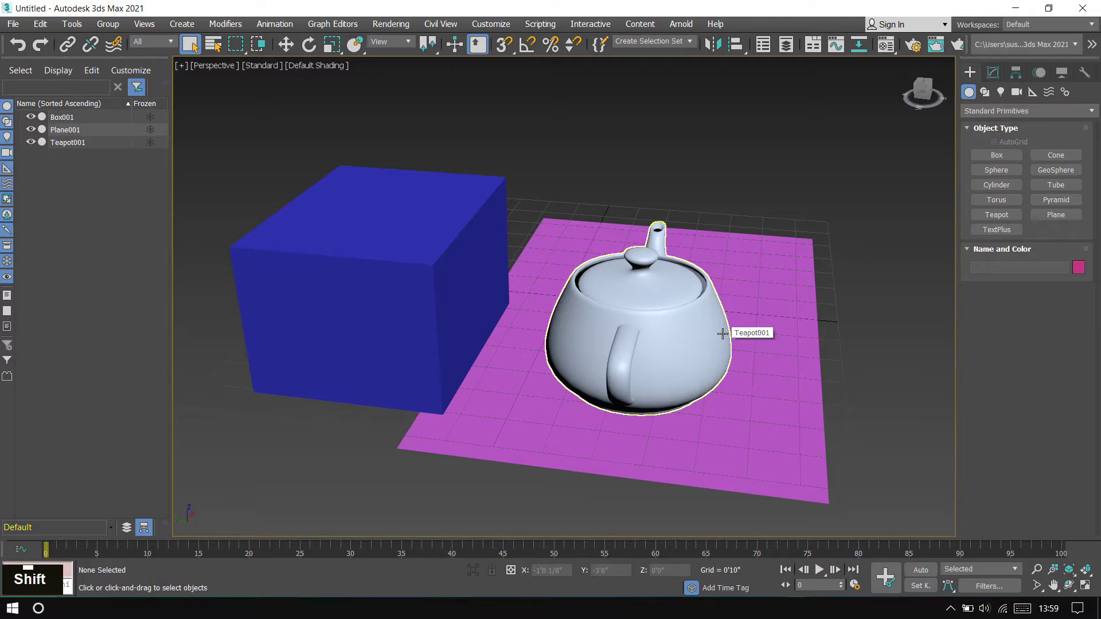
{"action": "key", "text": "shift+z"}
{"action": "key", "text": "shift+z"}
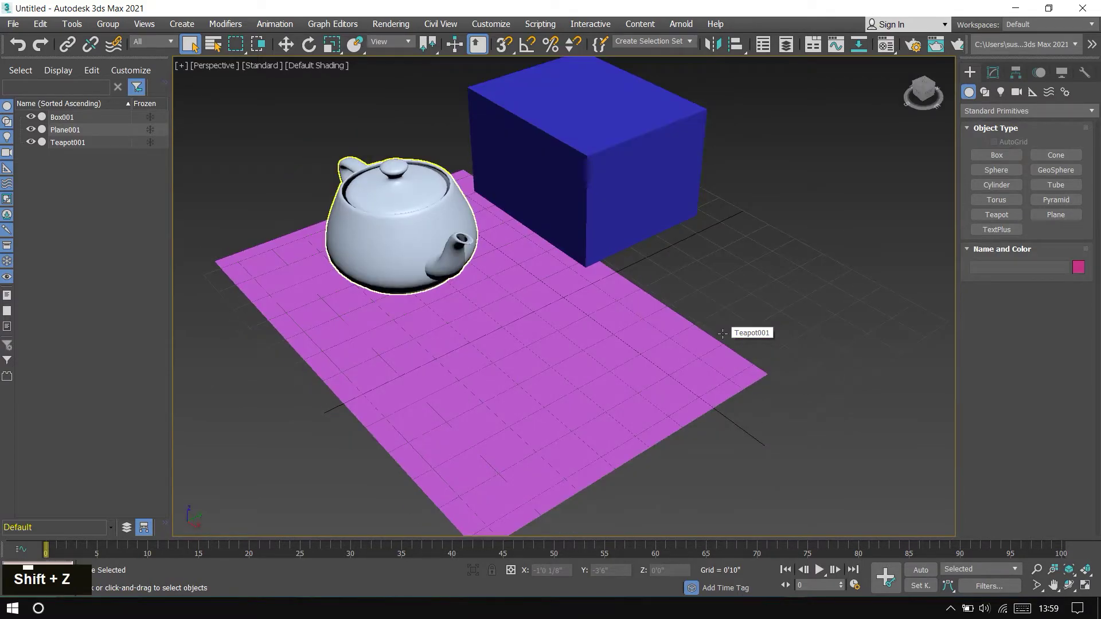
{"action": "key", "text": "shift+z"}
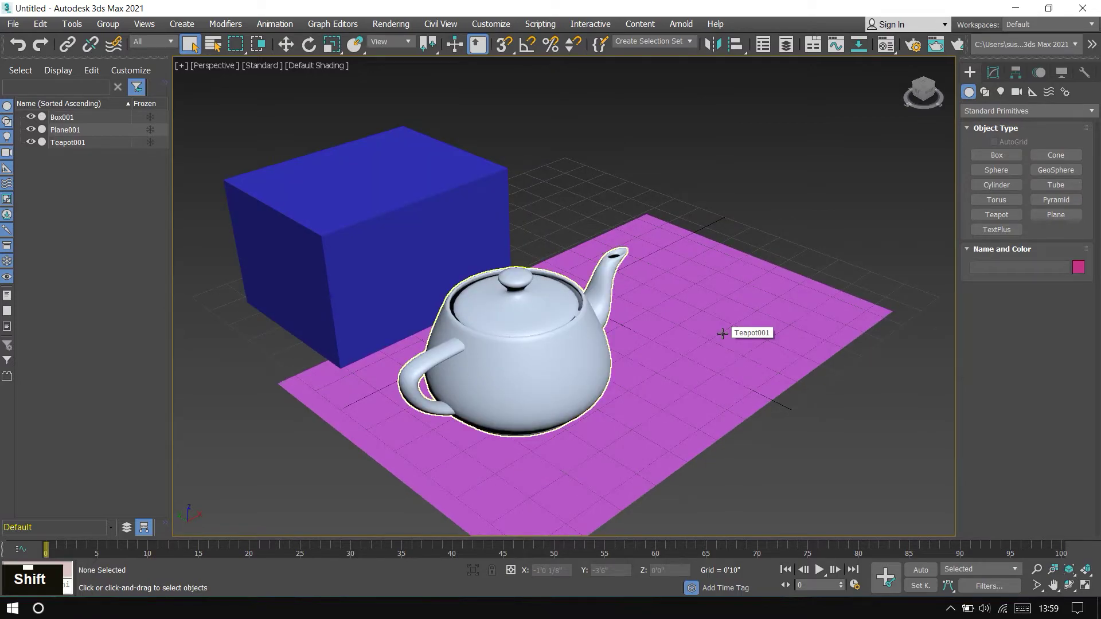
{"action": "key", "text": "shift+y"}
{"action": "key", "text": "shift+y"}
{"action": "key", "text": "shift+y"}
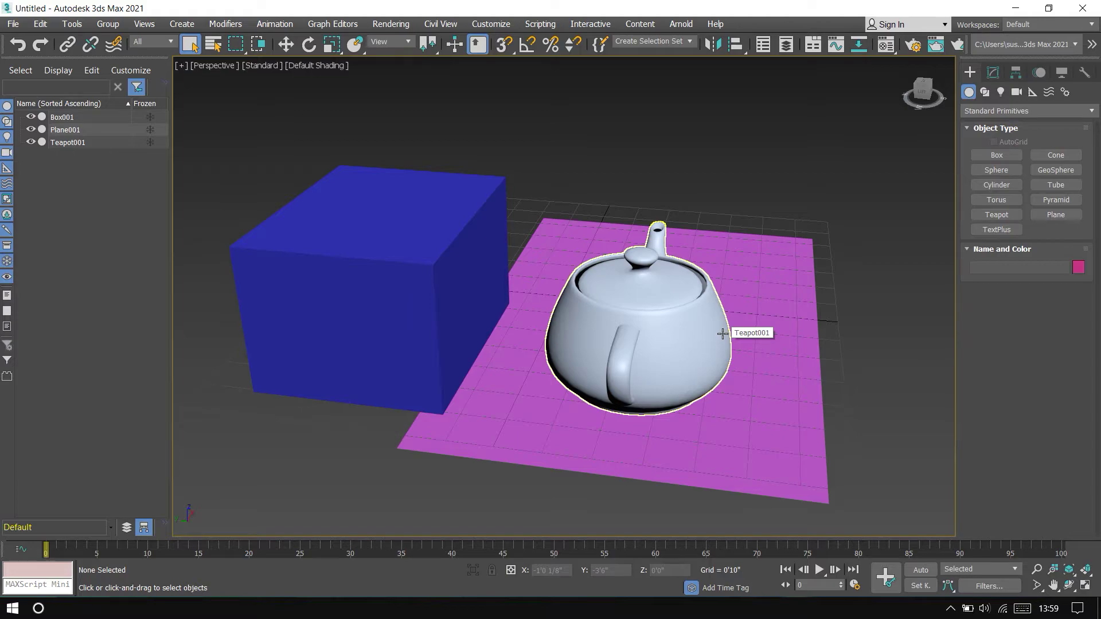
{"action": "key", "text": "alt+w"}
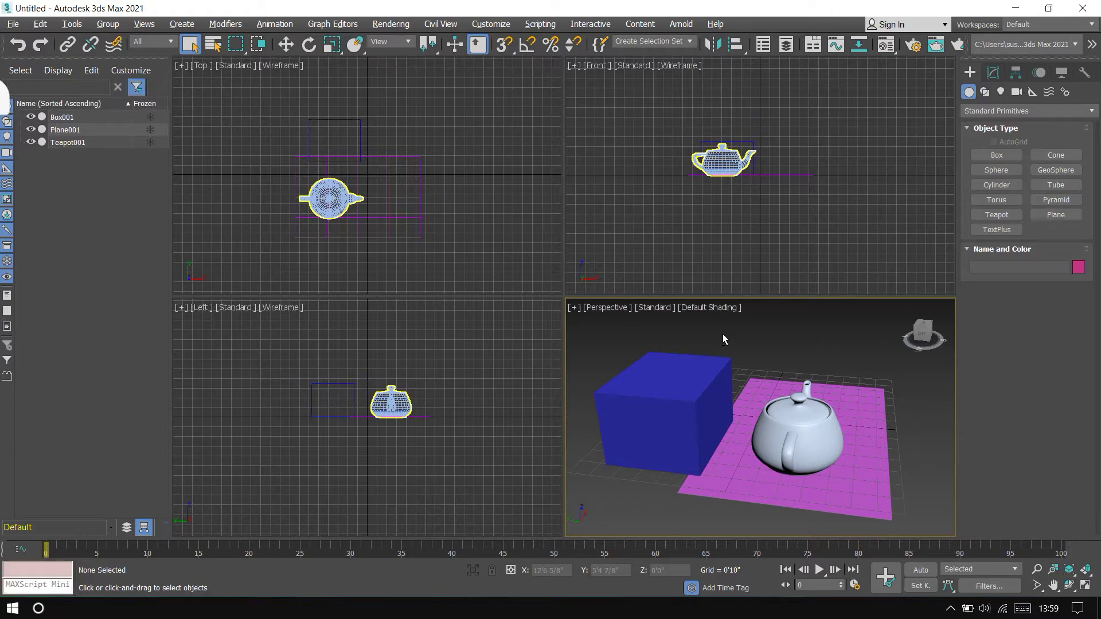
- Orbit, pan and zoom the Perspective view so the teapot sits in front of the box
{"action": "middle_click_drag", "start_coordinate": [918, 456], "coordinate": [796, 467], "text": "alt"}
{"action": "middle_click_drag", "start_coordinate": [793, 401], "coordinate": [833, 455]}
{"action": "scroll", "coordinate": [820, 432], "scroll_direction": "up", "scroll_amount": 3}
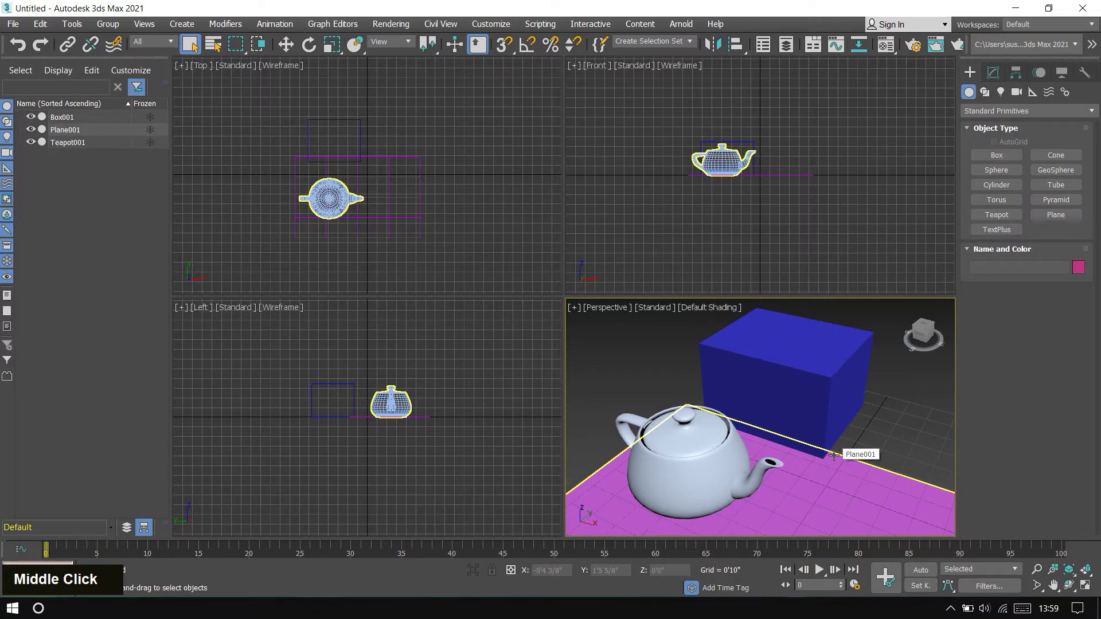
- Save the active perspective view, then maximize Perspective and orbit to look down on the teapot
{"action": "left_click", "coordinate": [143, 24]}
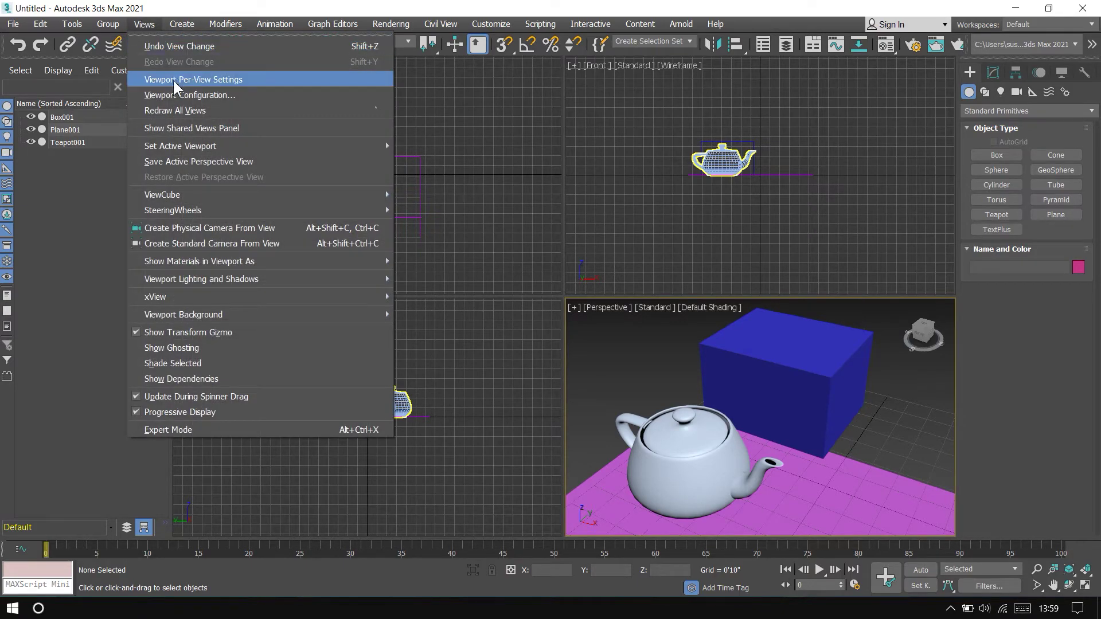
{"action": "mouse_move", "coordinate": [179, 148]}
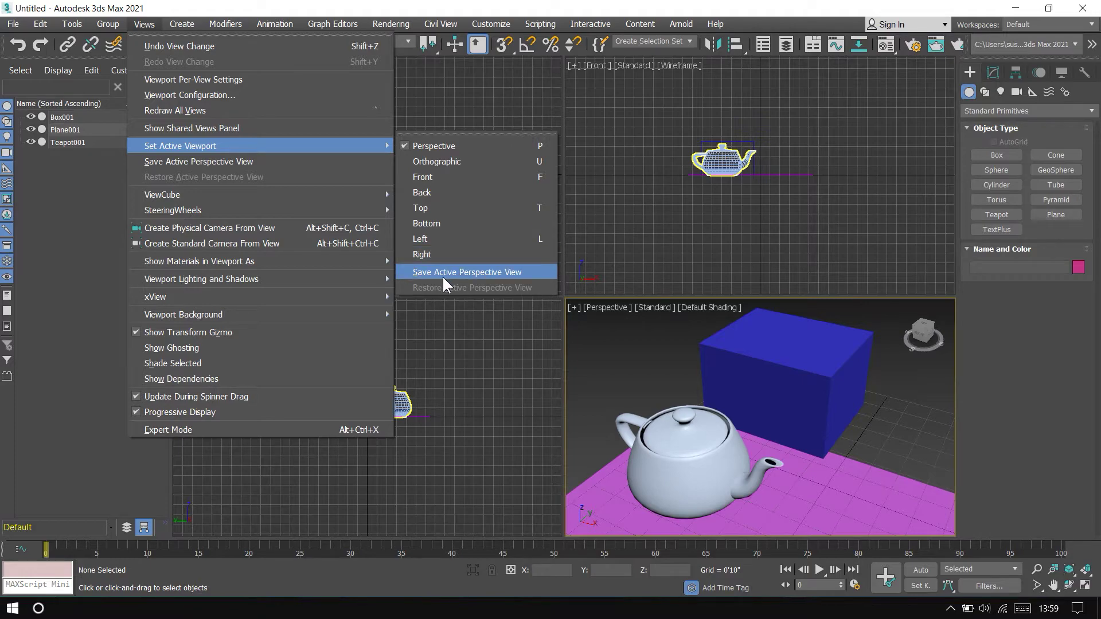
{"action": "left_click", "coordinate": [473, 273]}
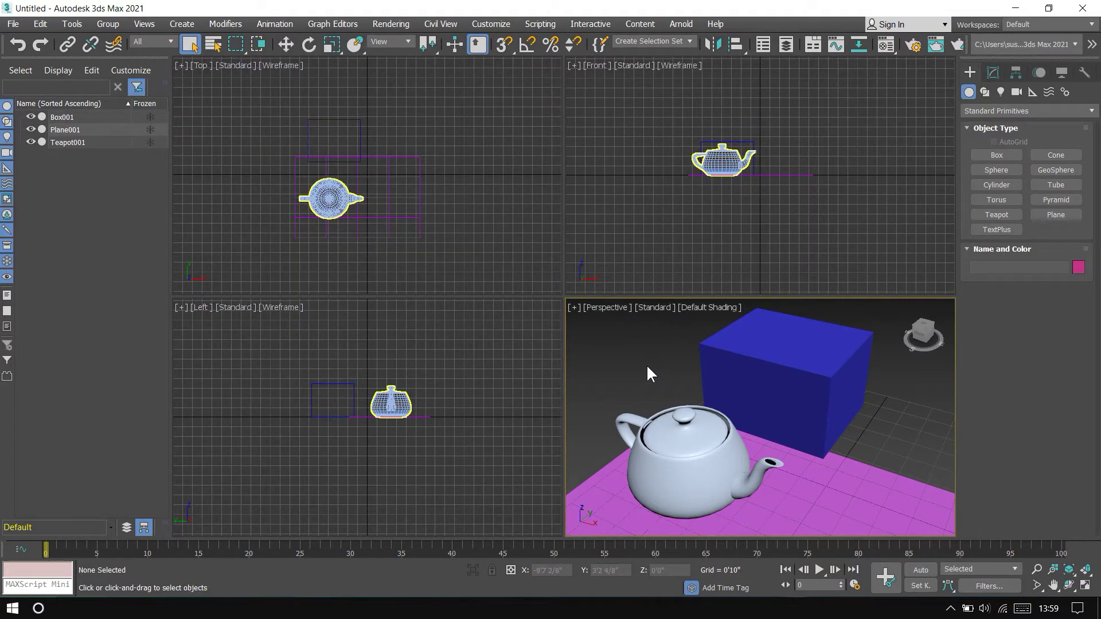
{"action": "key", "text": "alt+w"}
{"action": "middle_click_drag", "start_coordinate": [823, 361], "coordinate": [961, 312], "text": "alt"}
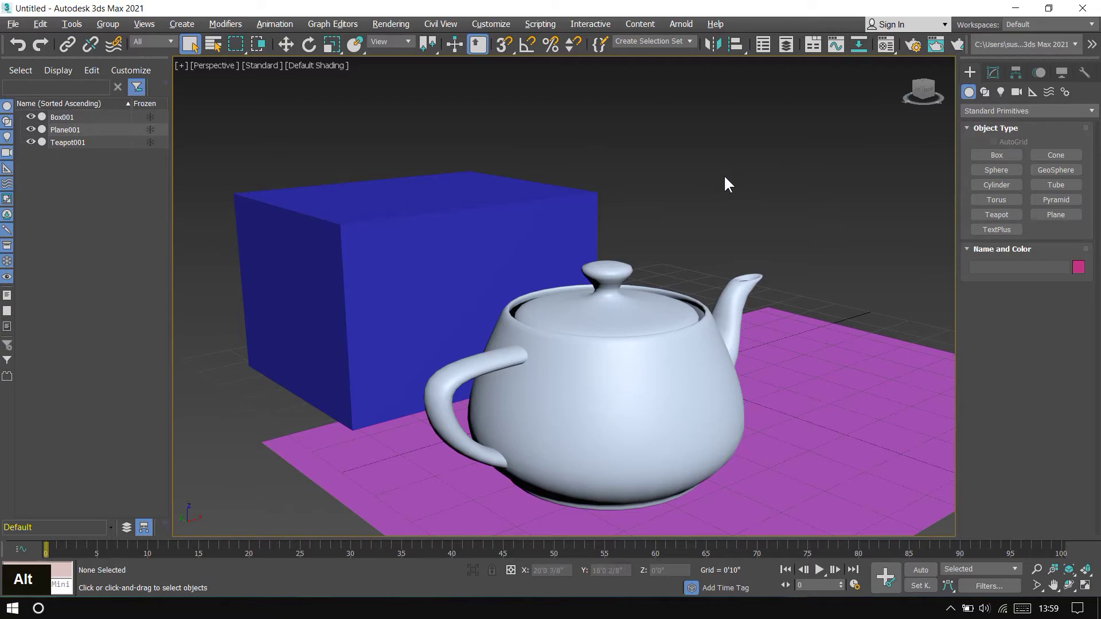
- Restore the saved perspective view and turn on safe frames with Shift+F
{"action": "left_click", "coordinate": [140, 23]}
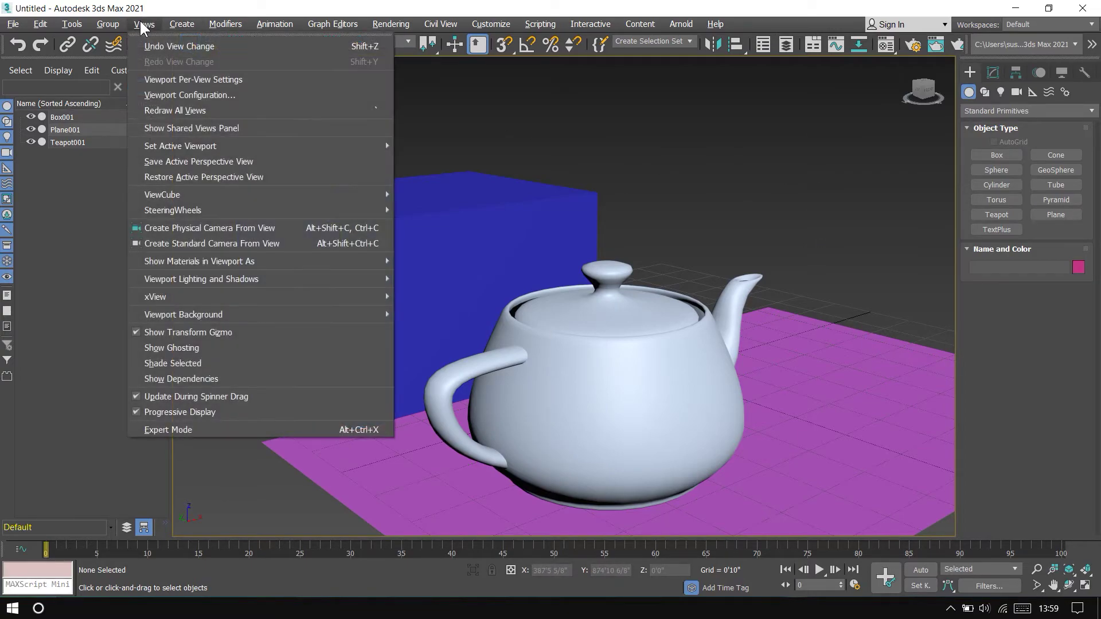
{"action": "left_click", "coordinate": [193, 177]}
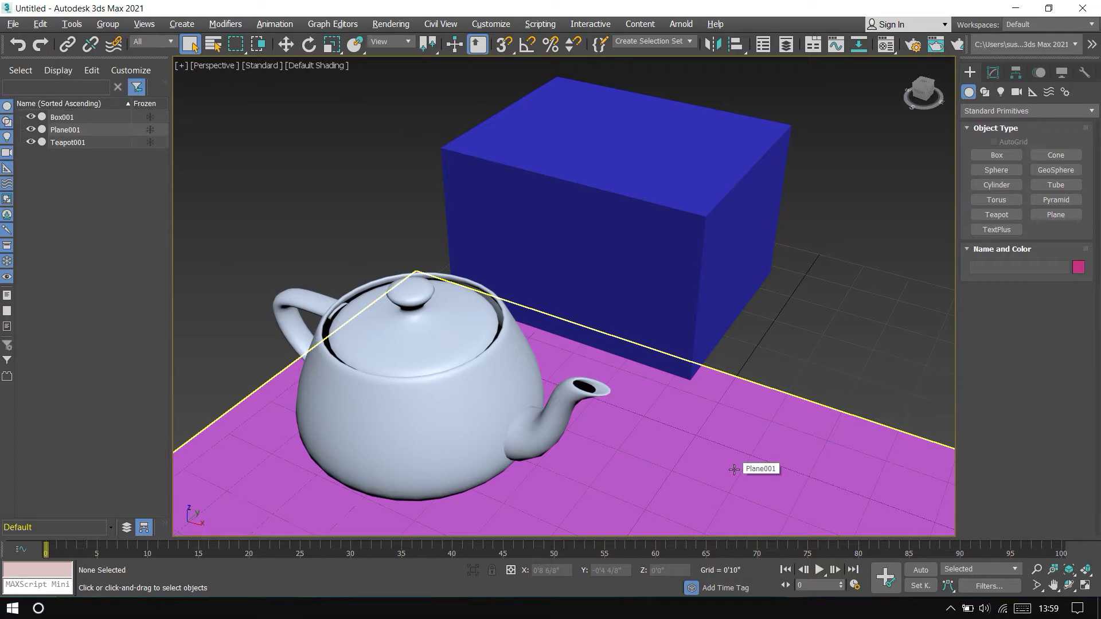
{"action": "key", "text": "shift"}
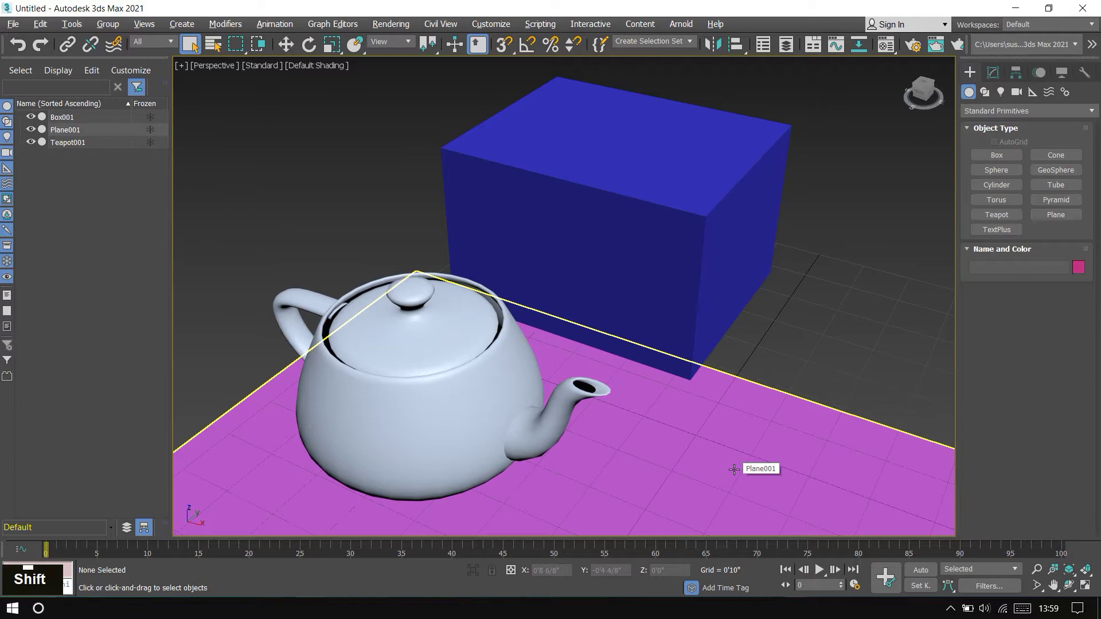
{"action": "key", "text": "shift+f"}
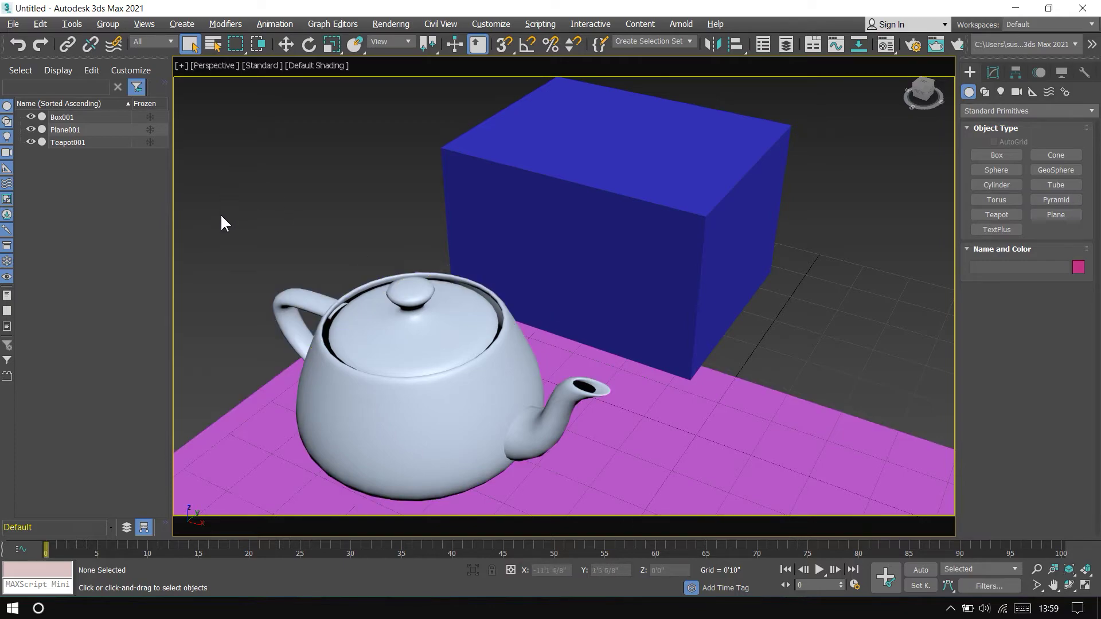
- Switch the render Output Size preset to Custom in Render Setup
{"action": "left_click", "coordinate": [913, 44]}
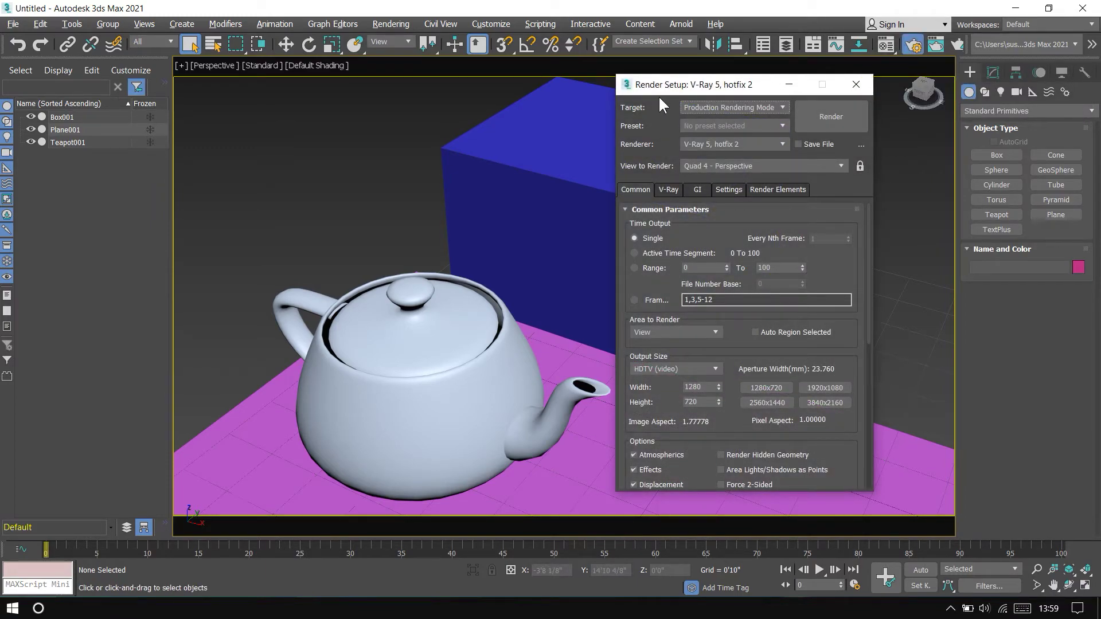
{"action": "scroll", "coordinate": [751, 312], "scroll_direction": "down", "scroll_amount": 2}
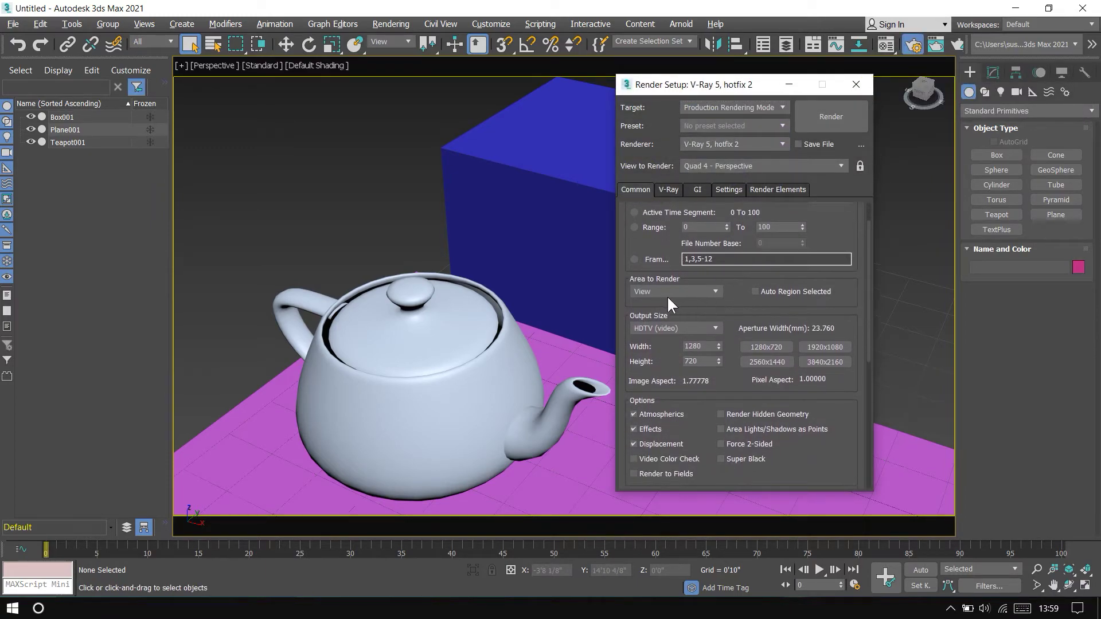
{"action": "left_click", "coordinate": [671, 329]}
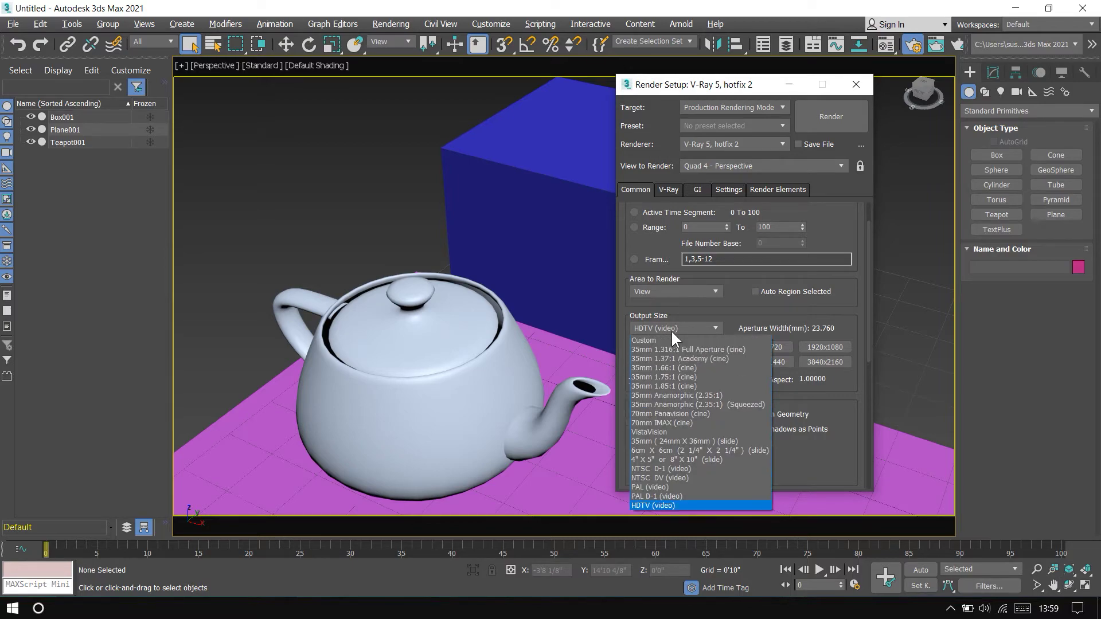
{"action": "left_click", "coordinate": [651, 340]}
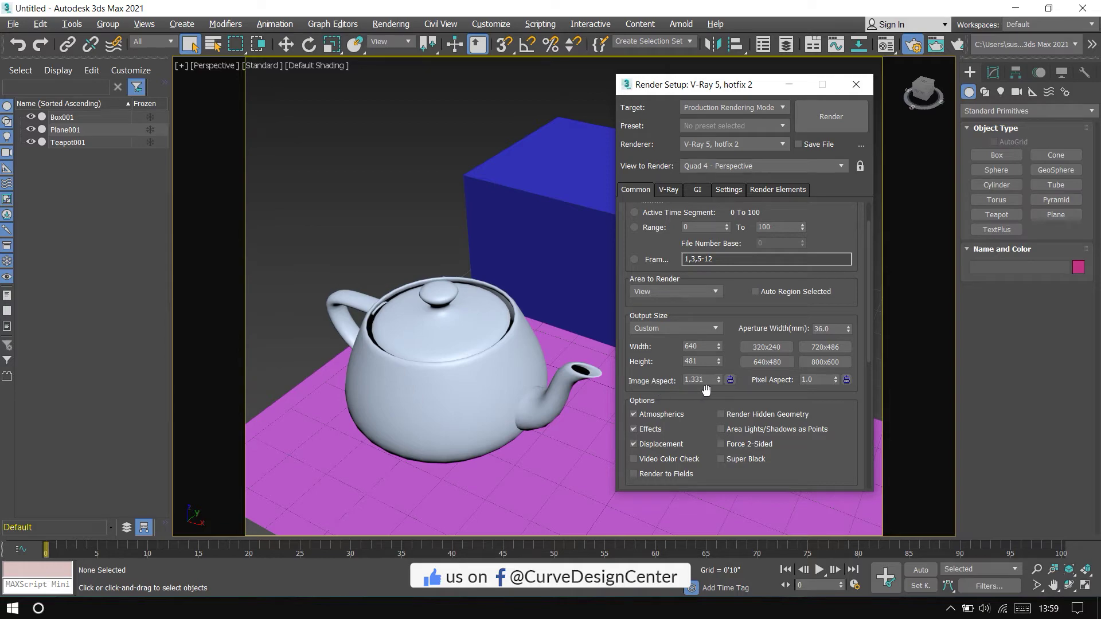
- Try image aspect 1.3, then 1.0, and settle on 1.7, giving 640×376 output
{"action": "left_click_drag", "start_coordinate": [711, 379], "coordinate": [646, 378]}
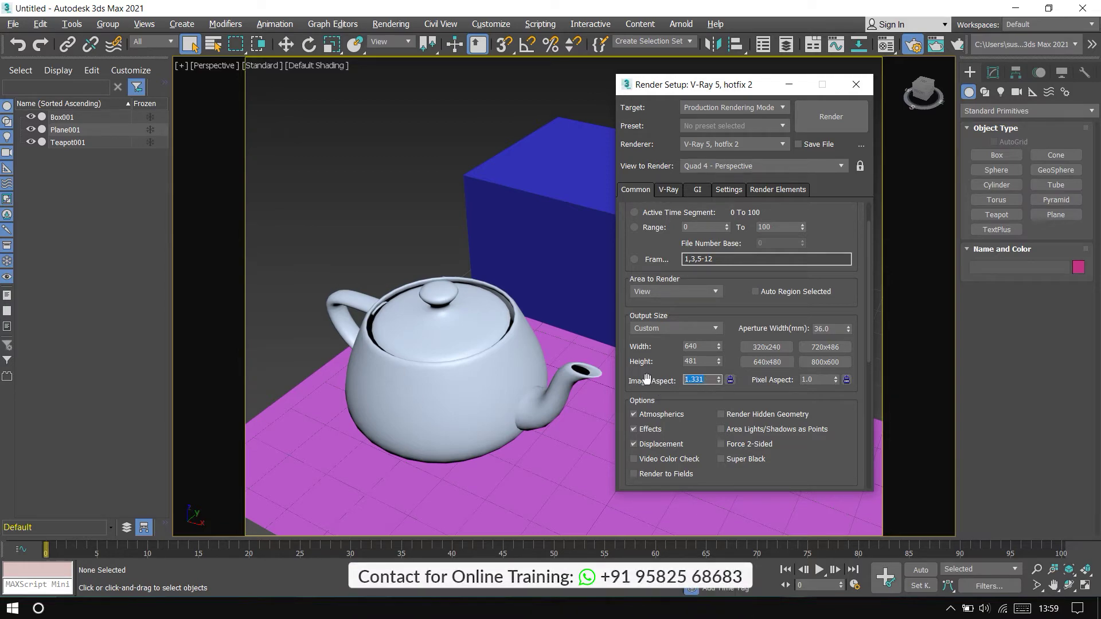
{"action": "type", "text": "1."}
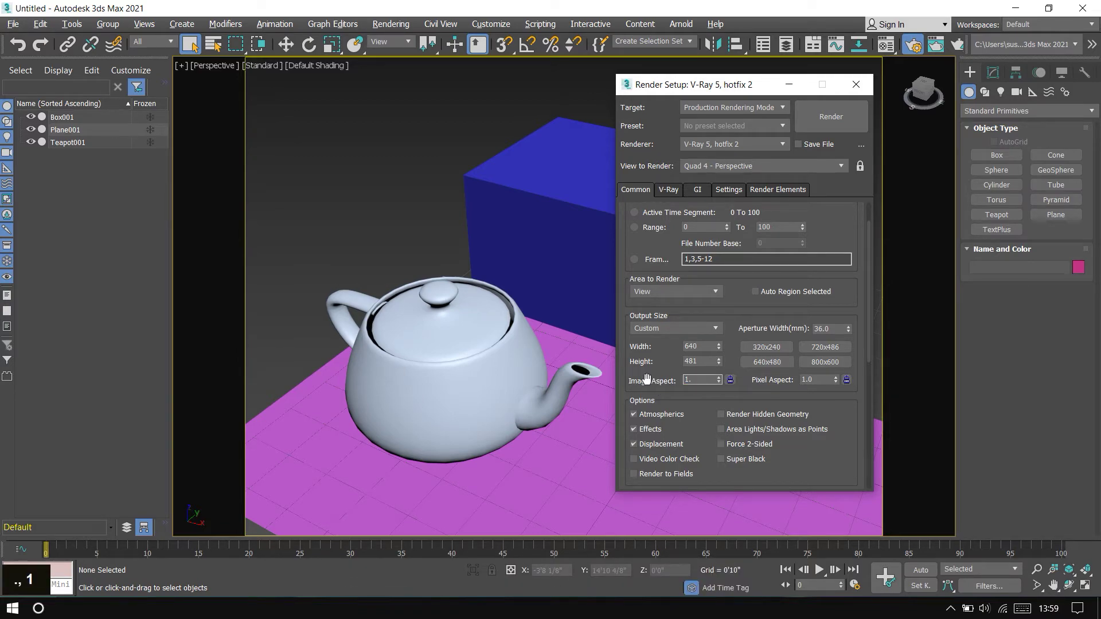
{"action": "type", "text": "3"}
{"action": "key", "text": "Return"}
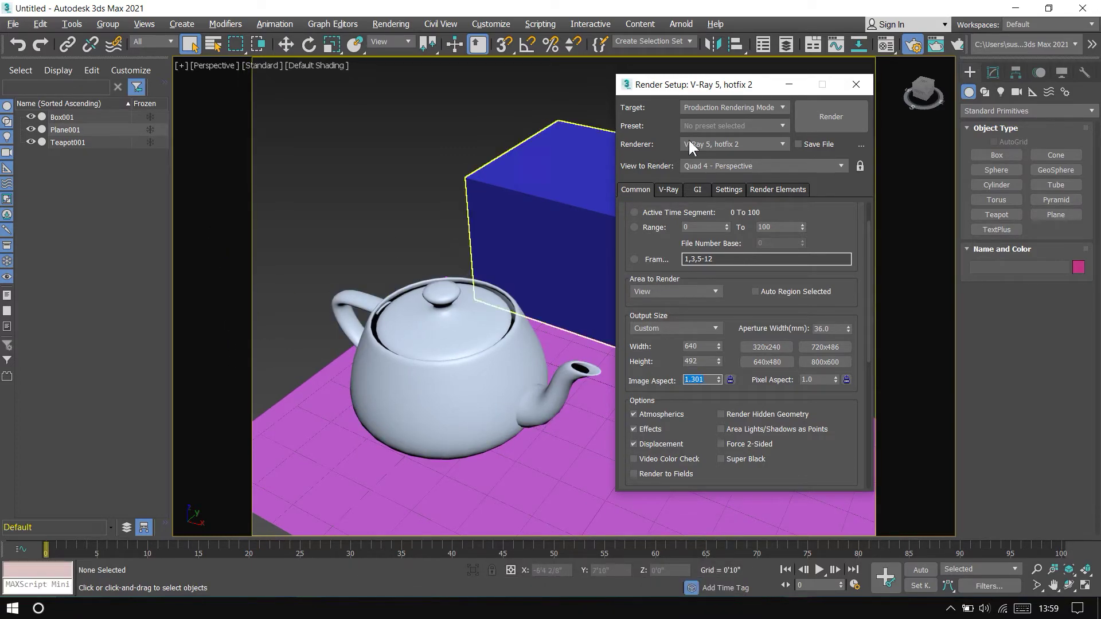
{"action": "left_click_drag", "start_coordinate": [705, 85], "coordinate": [722, 95]}
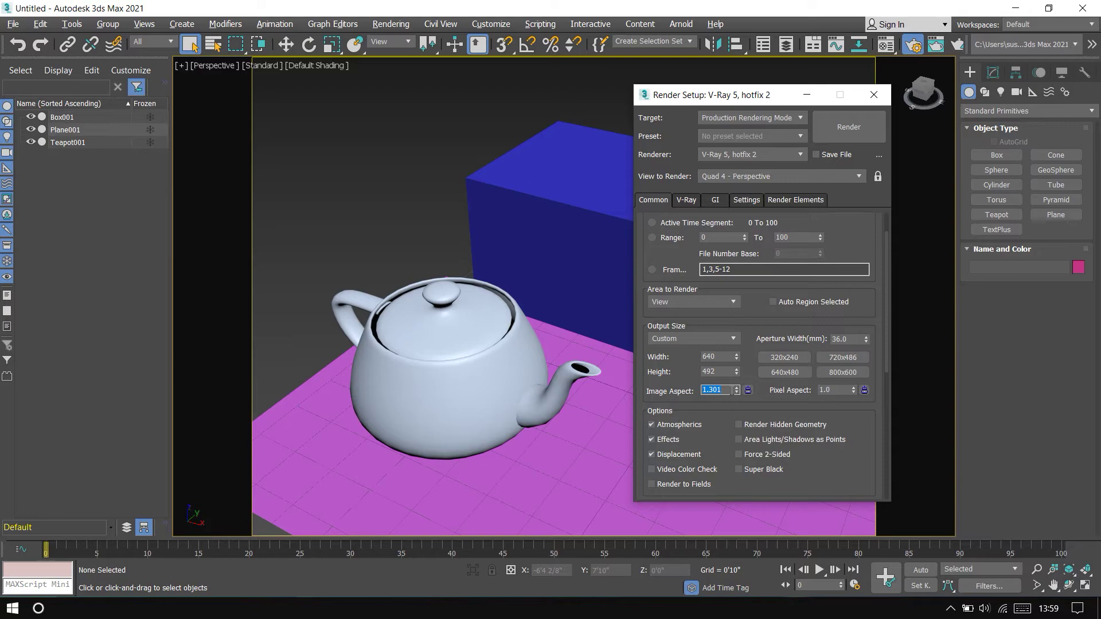
{"action": "type", "text": "1"}
{"action": "key", "text": "Return"}
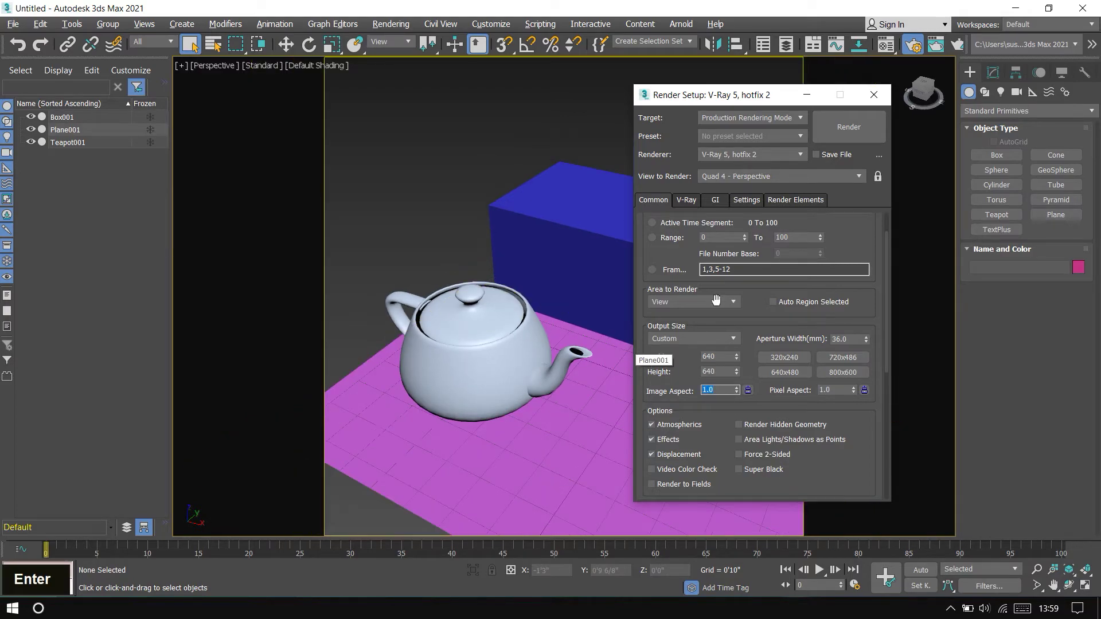
{"action": "left_click_drag", "start_coordinate": [734, 101], "coordinate": [775, 123]}
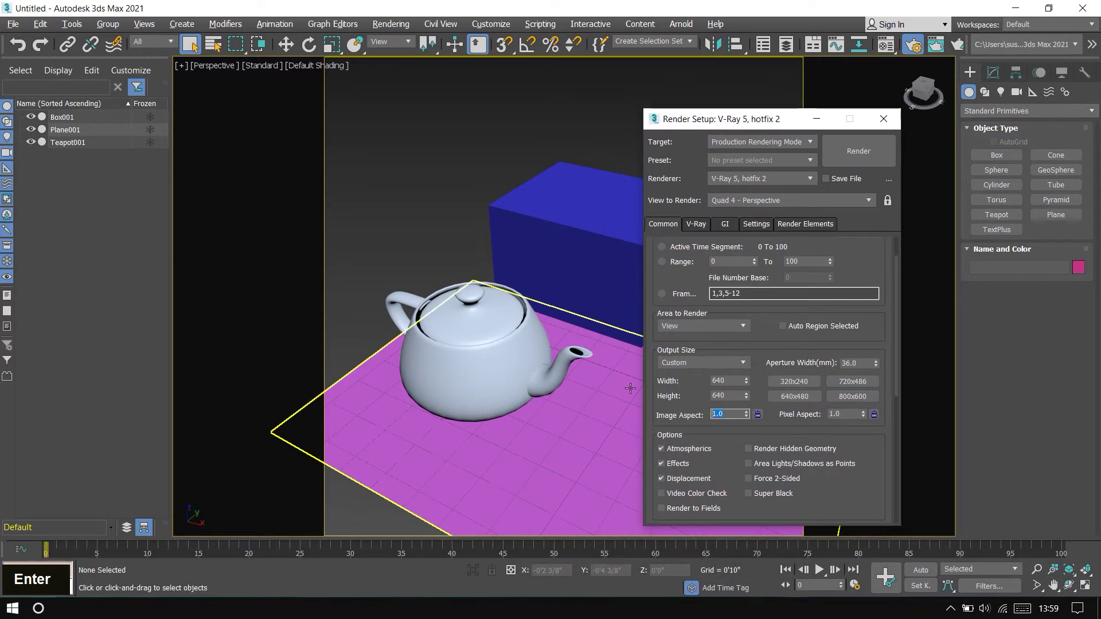
{"action": "type", "text": "1.7"}
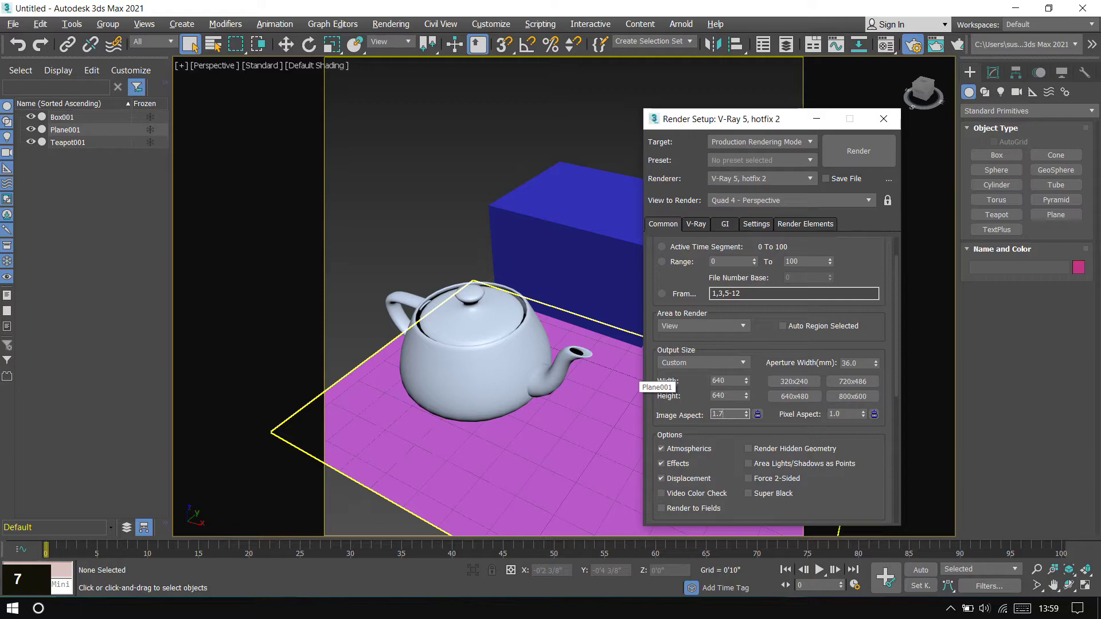
{"action": "key", "text": "Return"}
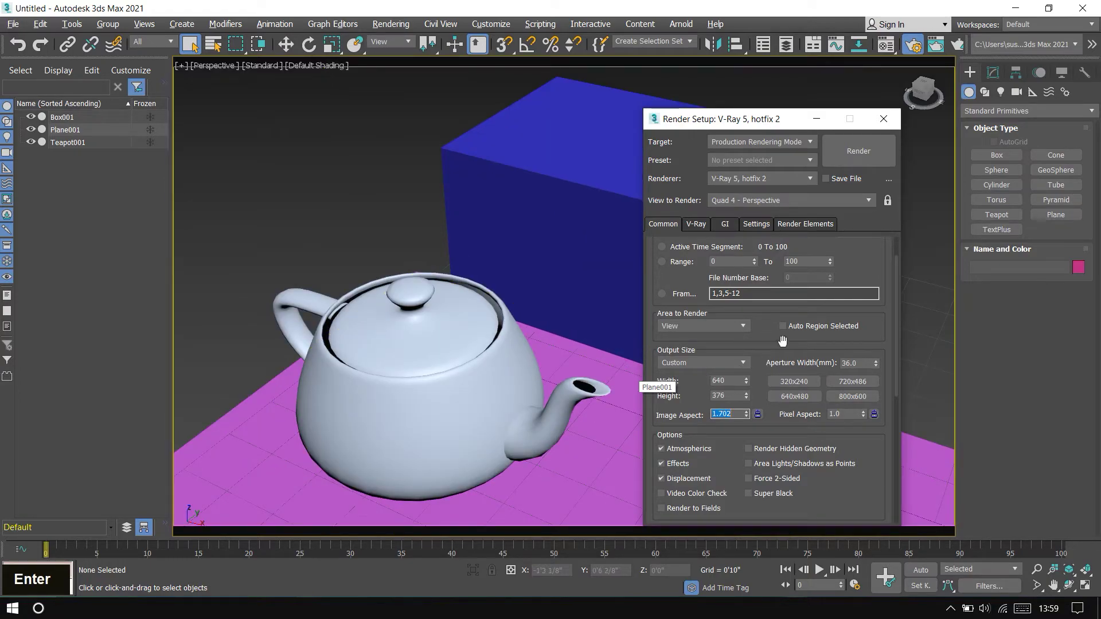
{"action": "left_click", "coordinate": [883, 119]}
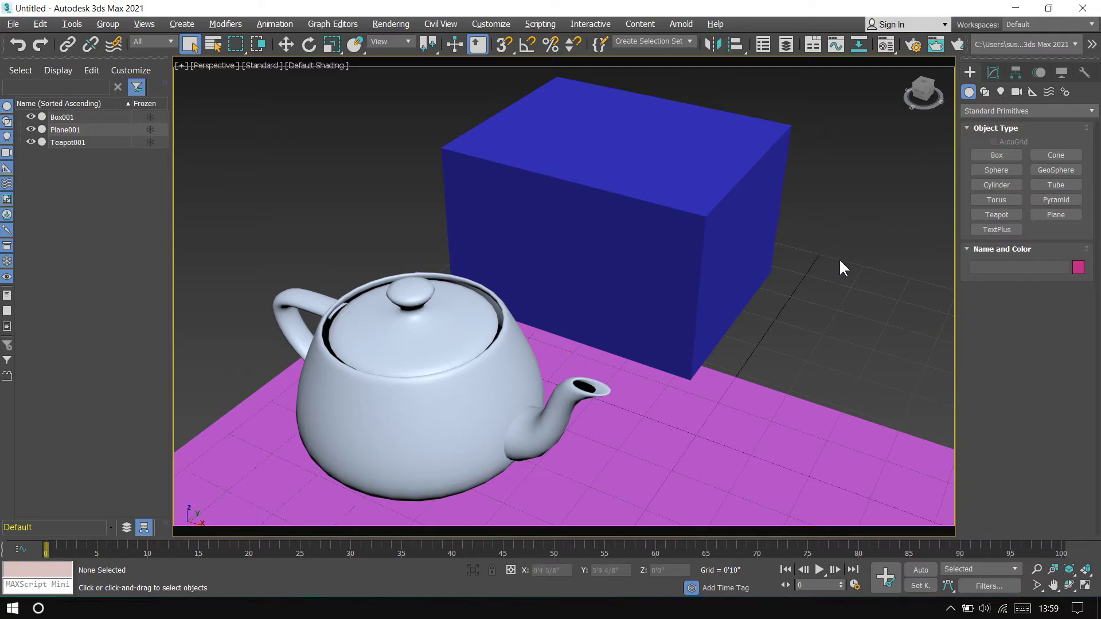
- In Configure Viewports' Safe Frames, apply the frames with Title Safe and User Safe unchecked
{"action": "left_click", "coordinate": [181, 66]}
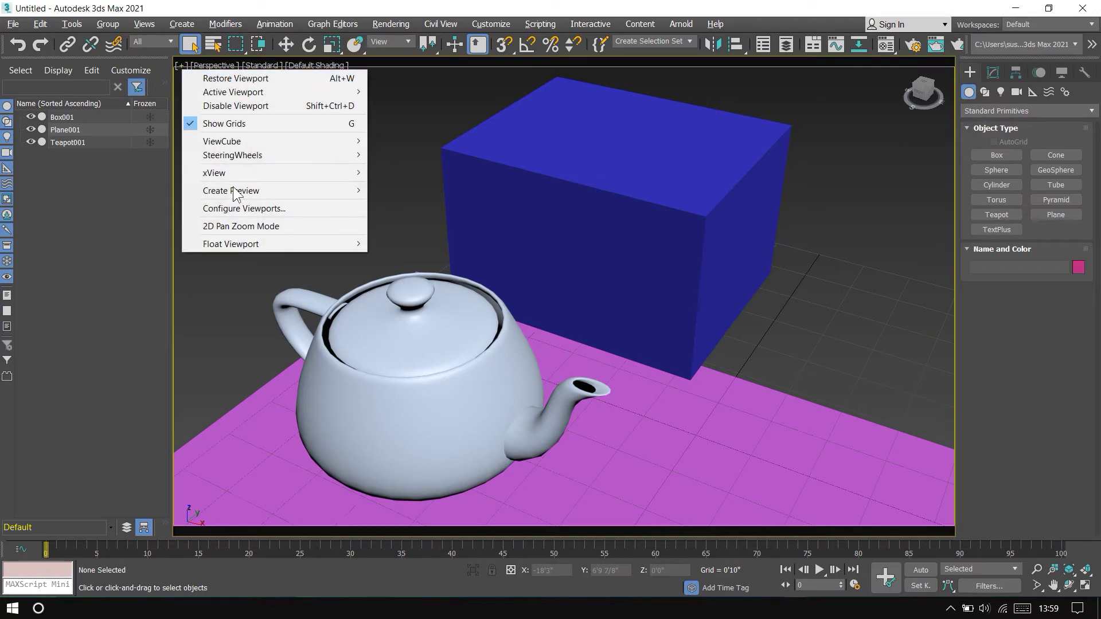
{"action": "left_click", "coordinate": [241, 209]}
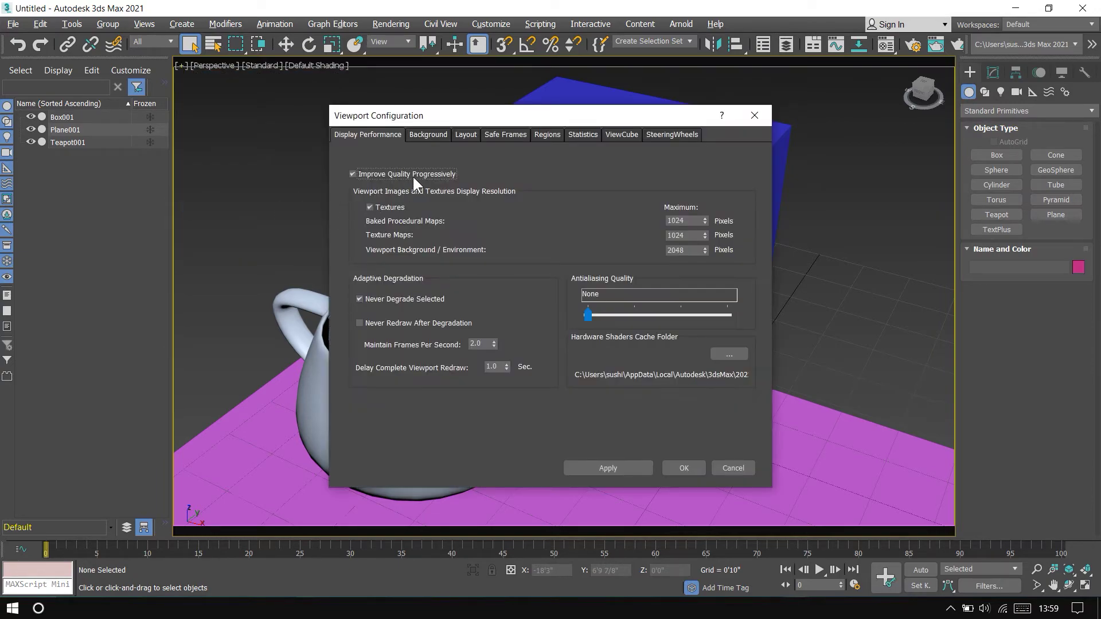
{"action": "left_click", "coordinate": [507, 135]}
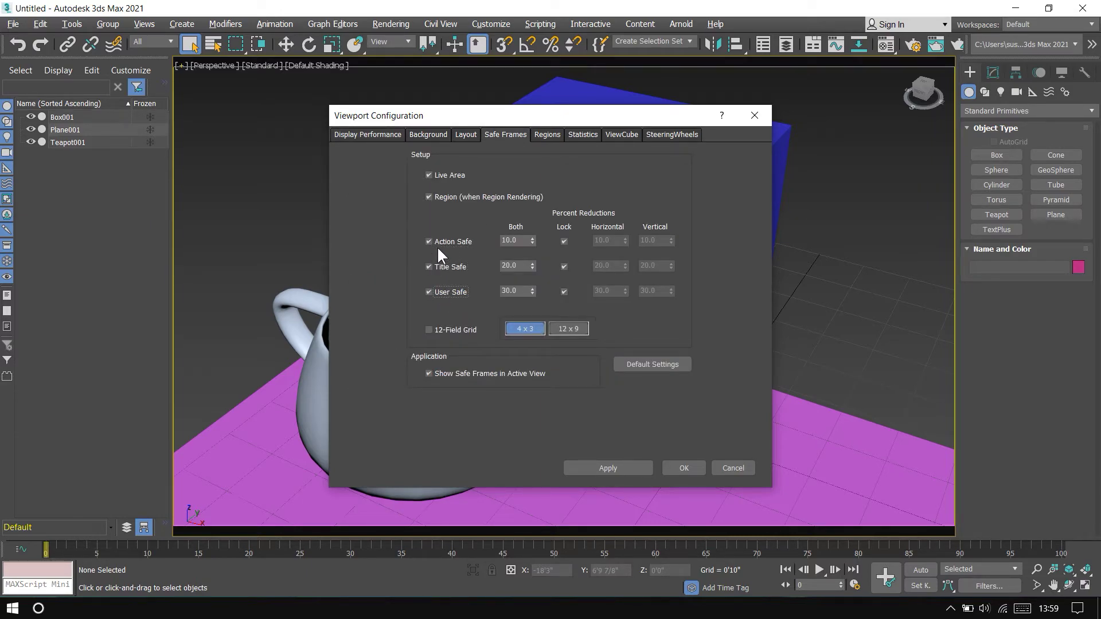
{"action": "left_click", "coordinate": [608, 468]}
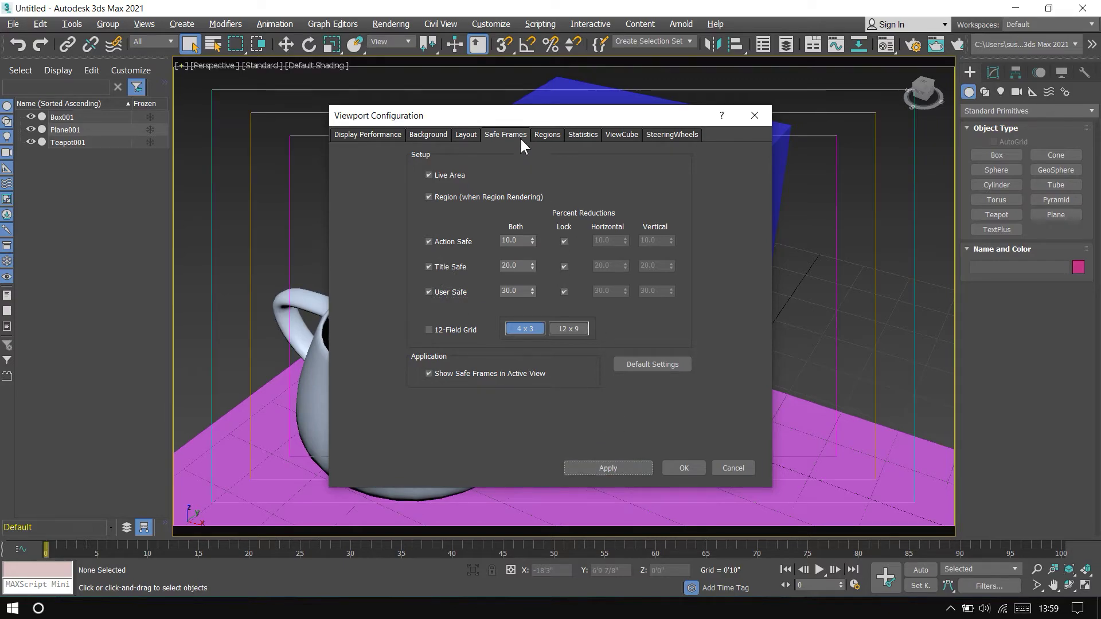
{"action": "left_click_drag", "start_coordinate": [493, 112], "coordinate": [647, 126]}
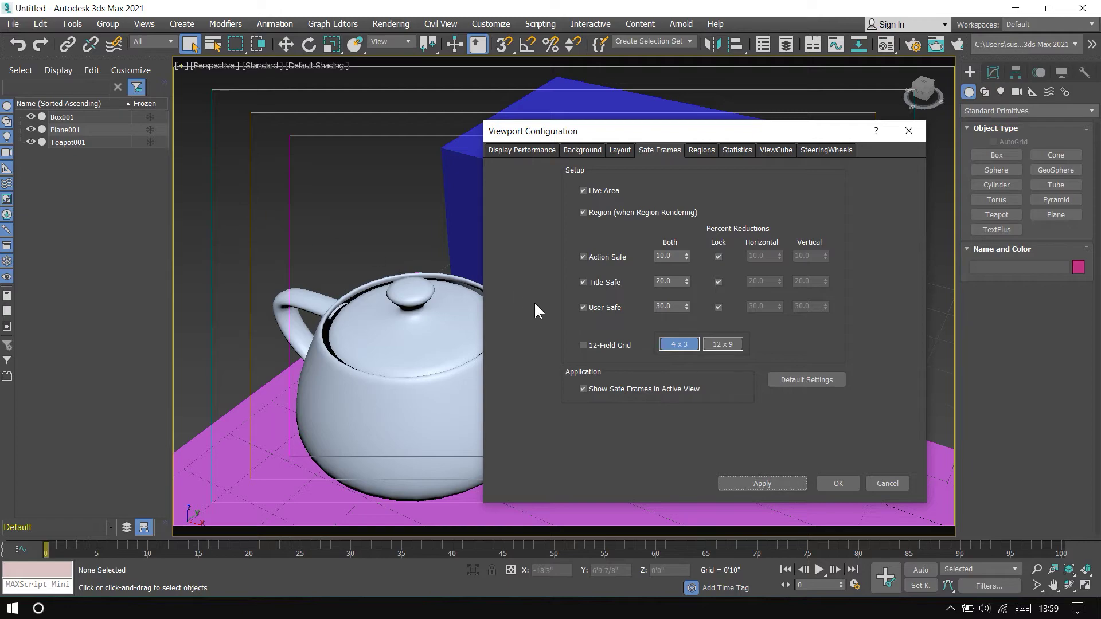
{"action": "left_click", "coordinate": [779, 480]}
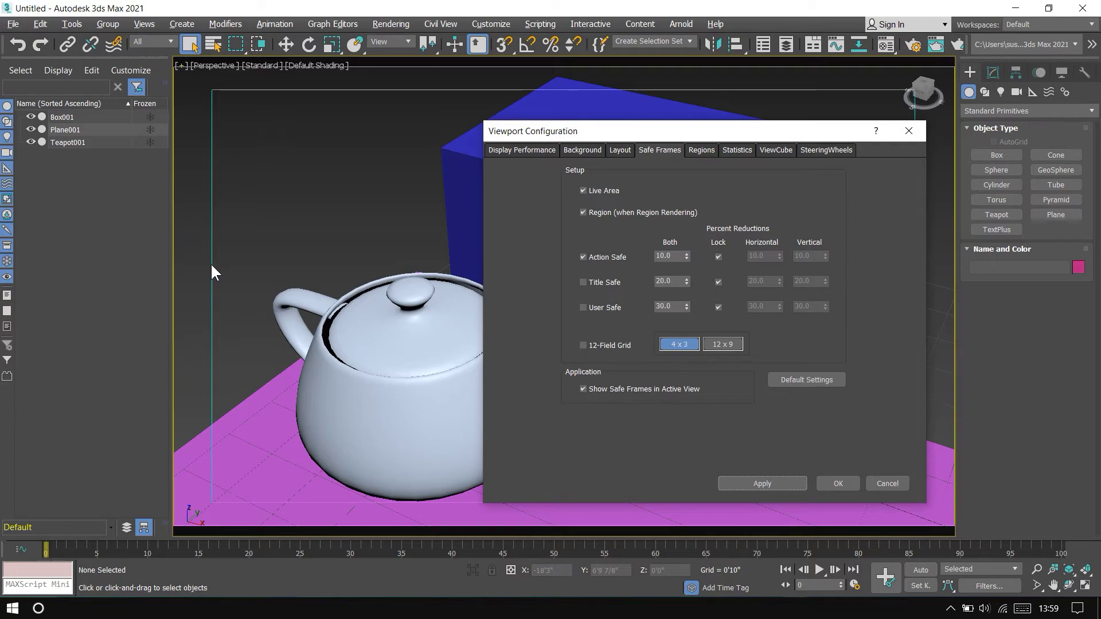
{"action": "left_click", "coordinate": [890, 483]}
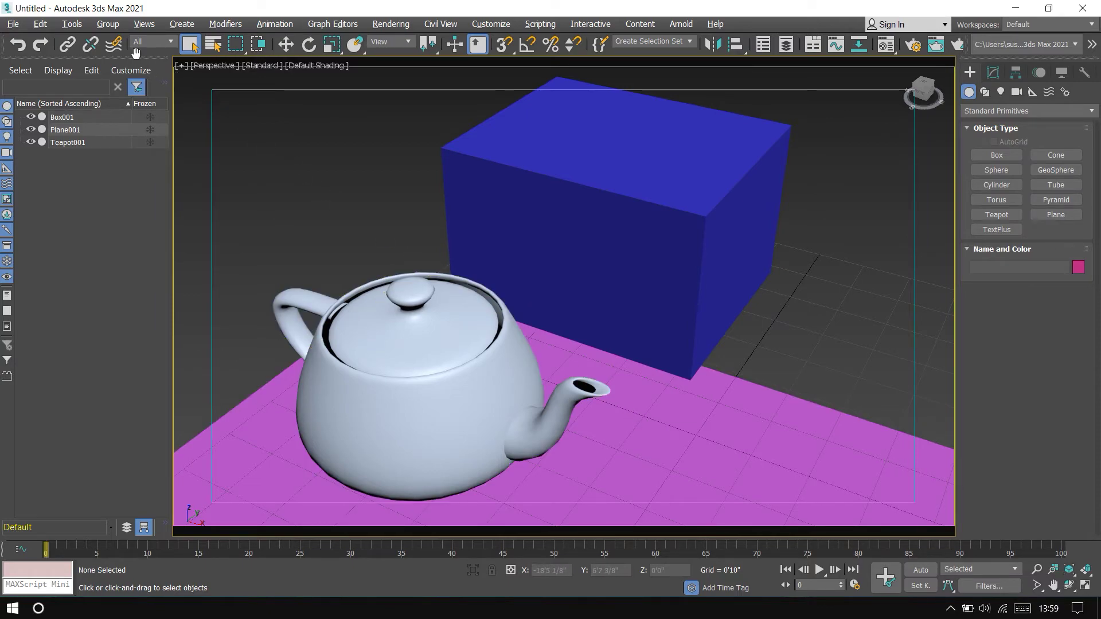
- Grab a still image of the Perspective viewport via Preview - Grab Viewport
{"action": "left_click", "coordinate": [75, 19]}
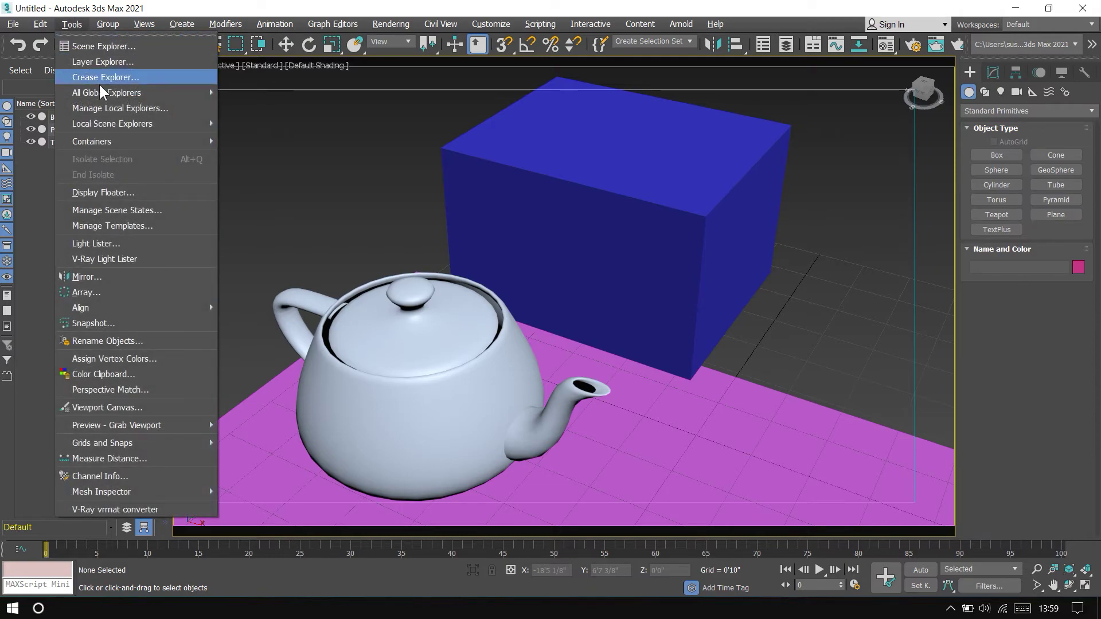
{"action": "mouse_move", "coordinate": [115, 425]}
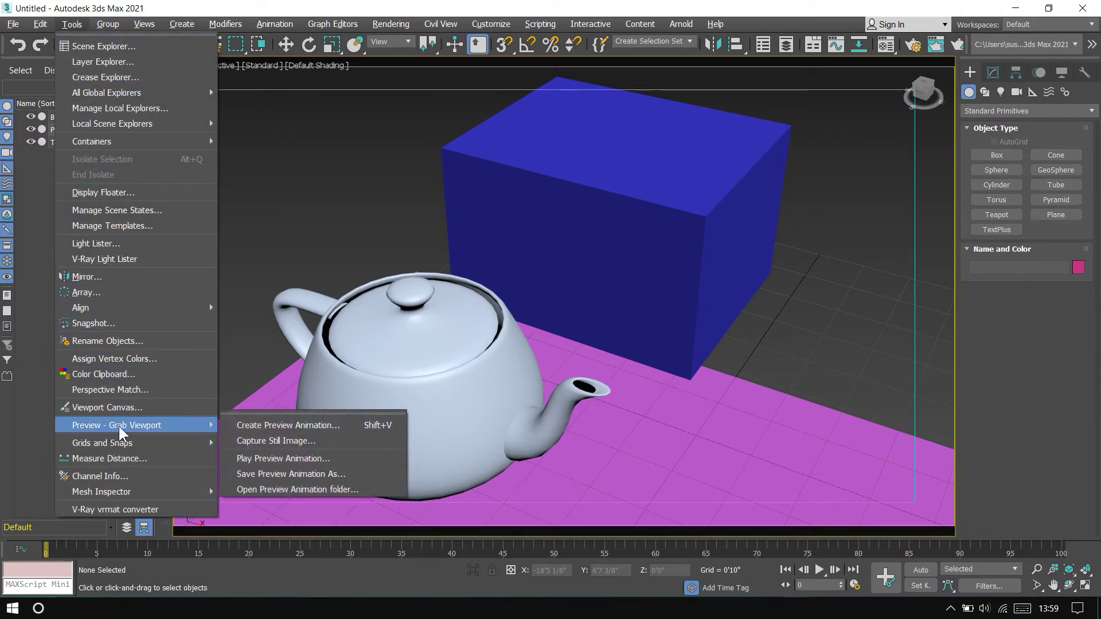
{"action": "left_click", "coordinate": [262, 442]}
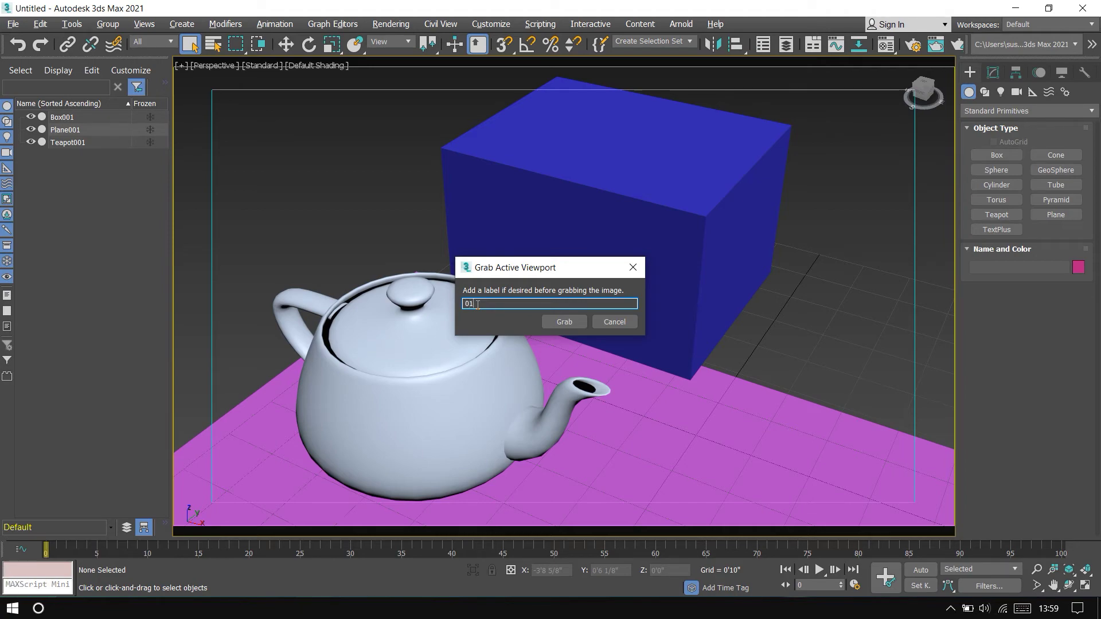
{"action": "left_click", "coordinate": [563, 320]}
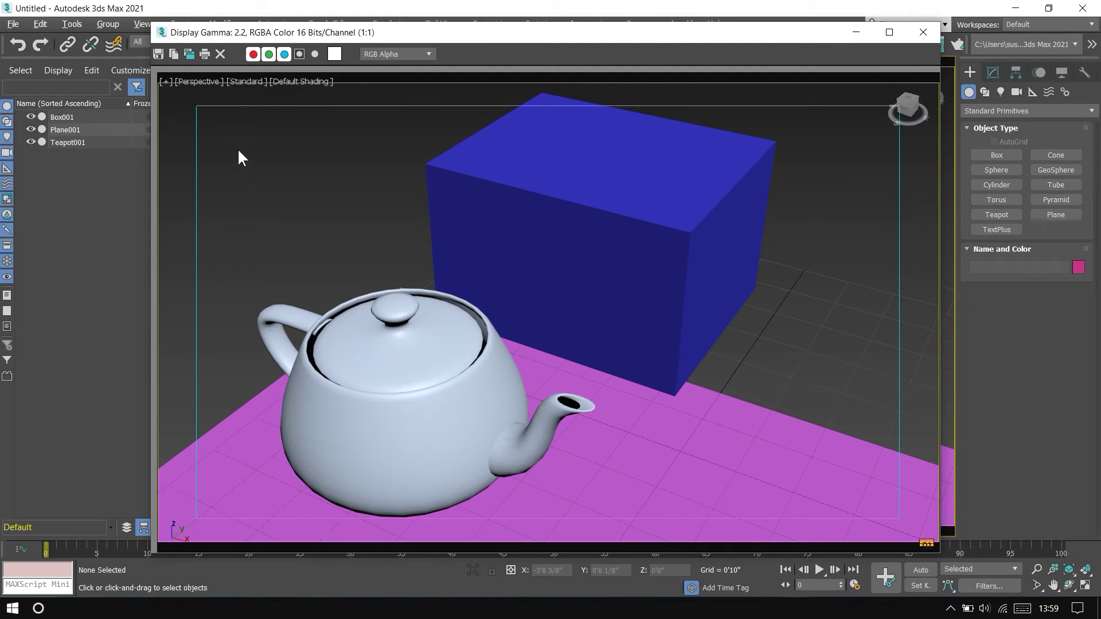
- Browse the Save Image file formats, cancel without saving, and close the image window
{"action": "left_click", "coordinate": [157, 54]}
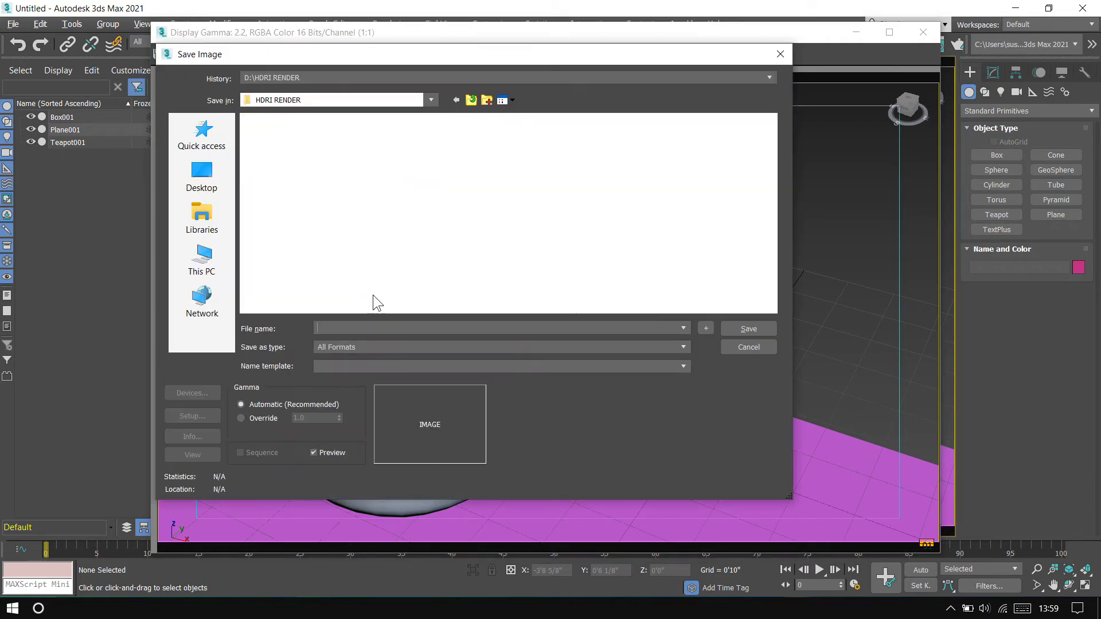
{"action": "left_click", "coordinate": [381, 347]}
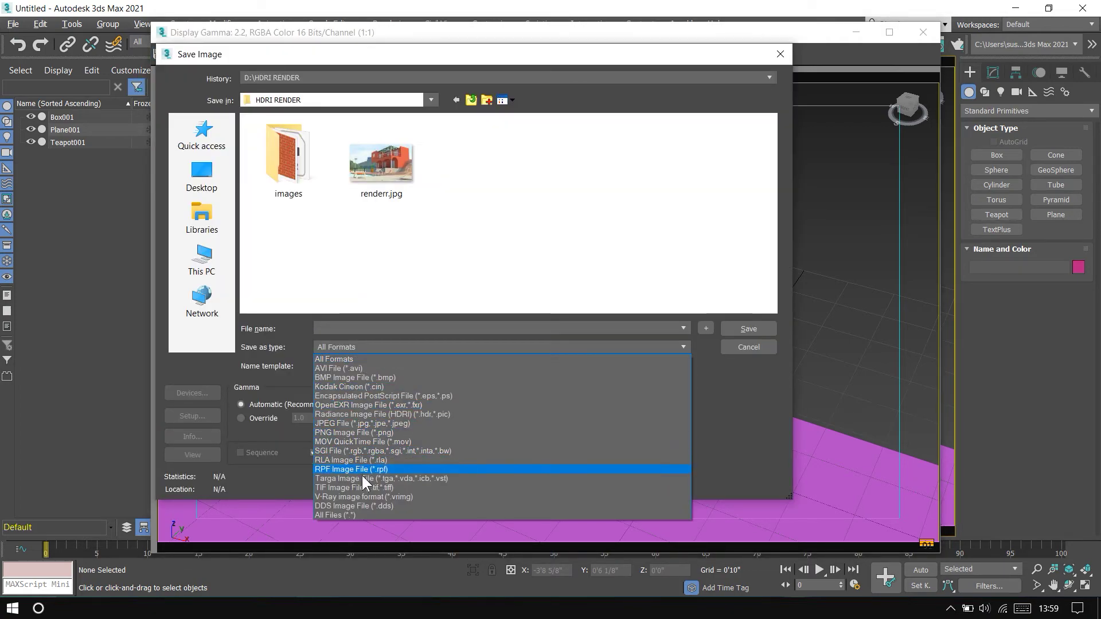
{"action": "double_click", "coordinate": [749, 347]}
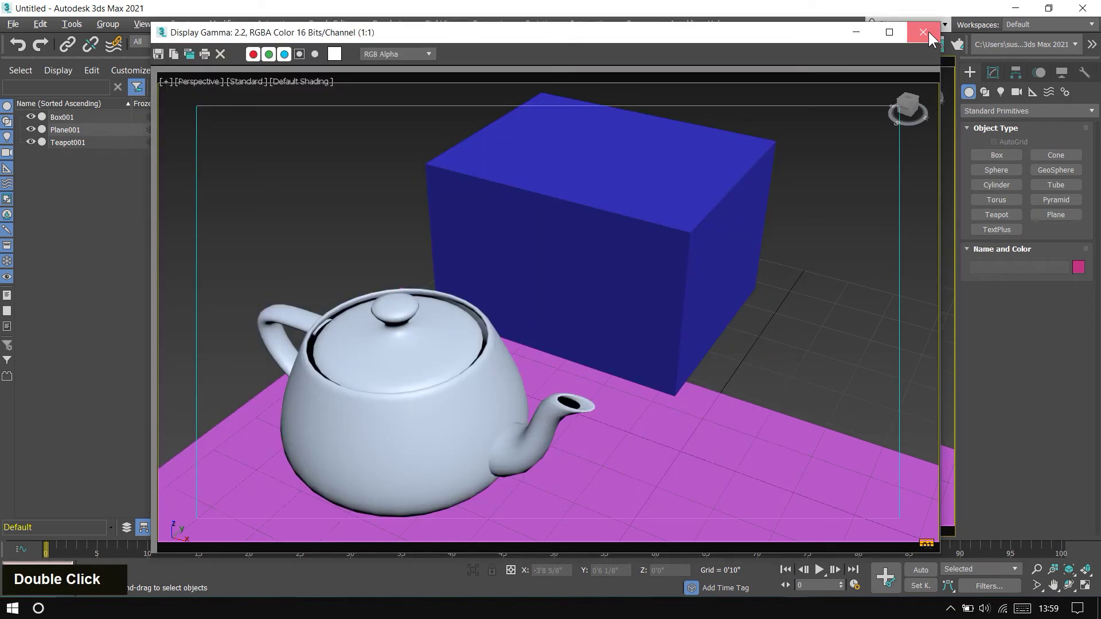
{"action": "left_click", "coordinate": [928, 32]}
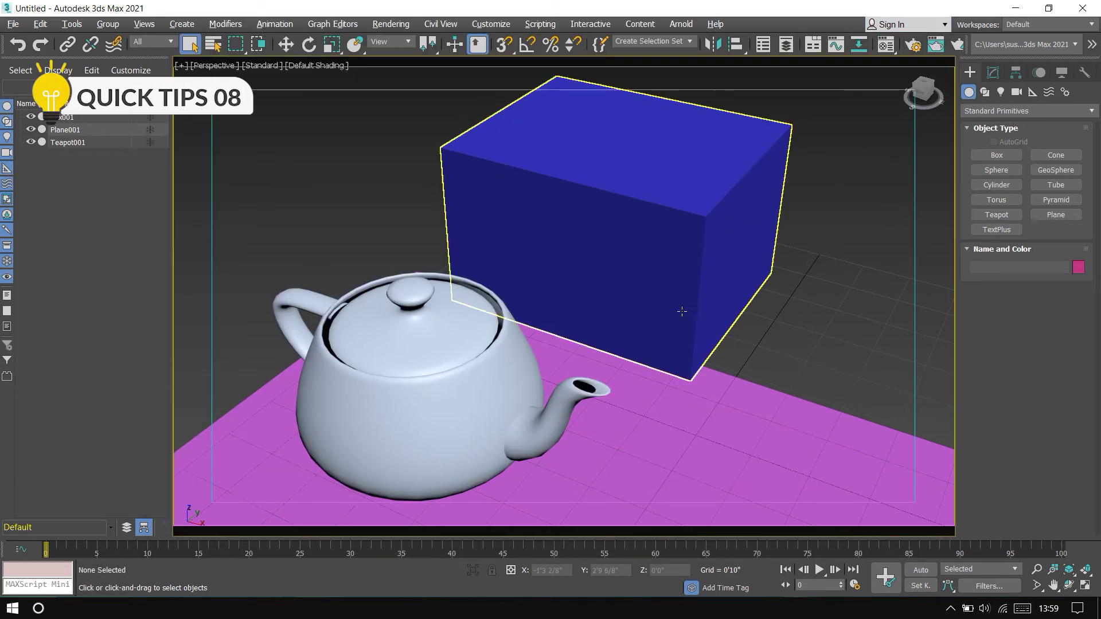
- Open Floating Viewport - 1 and move it right and down
{"action": "left_click", "coordinate": [180, 66]}
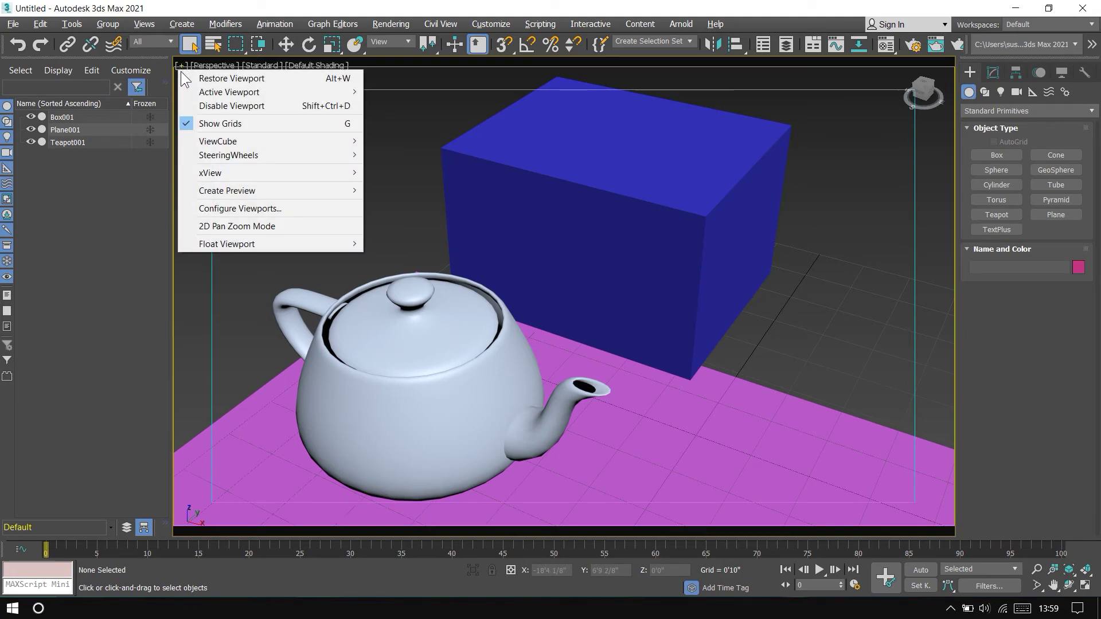
{"action": "mouse_move", "coordinate": [236, 244]}
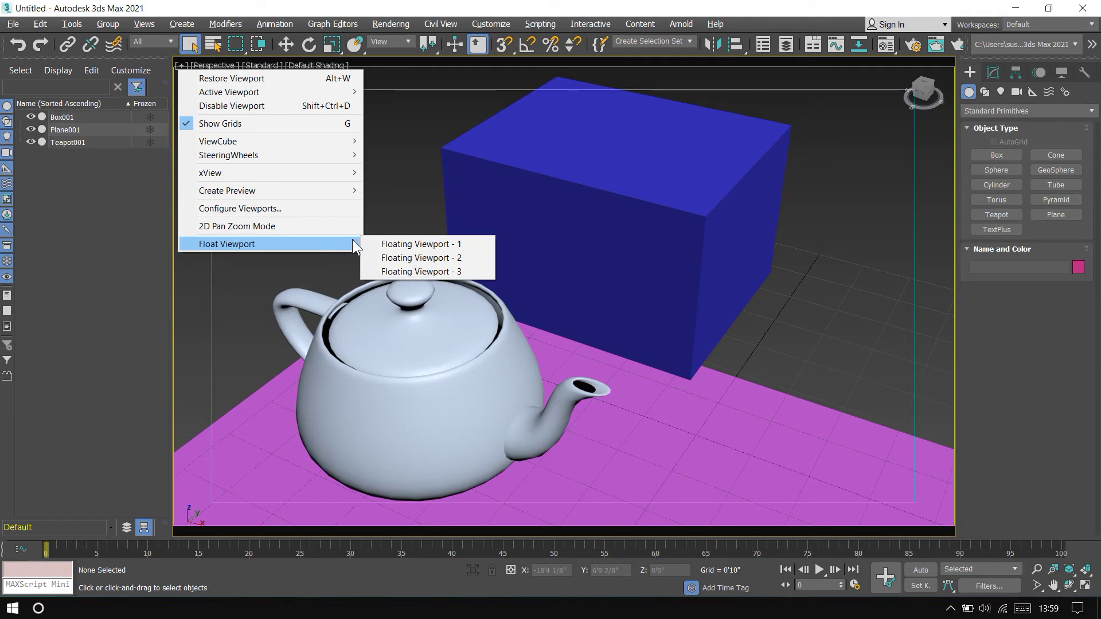
{"action": "left_click", "coordinate": [403, 243]}
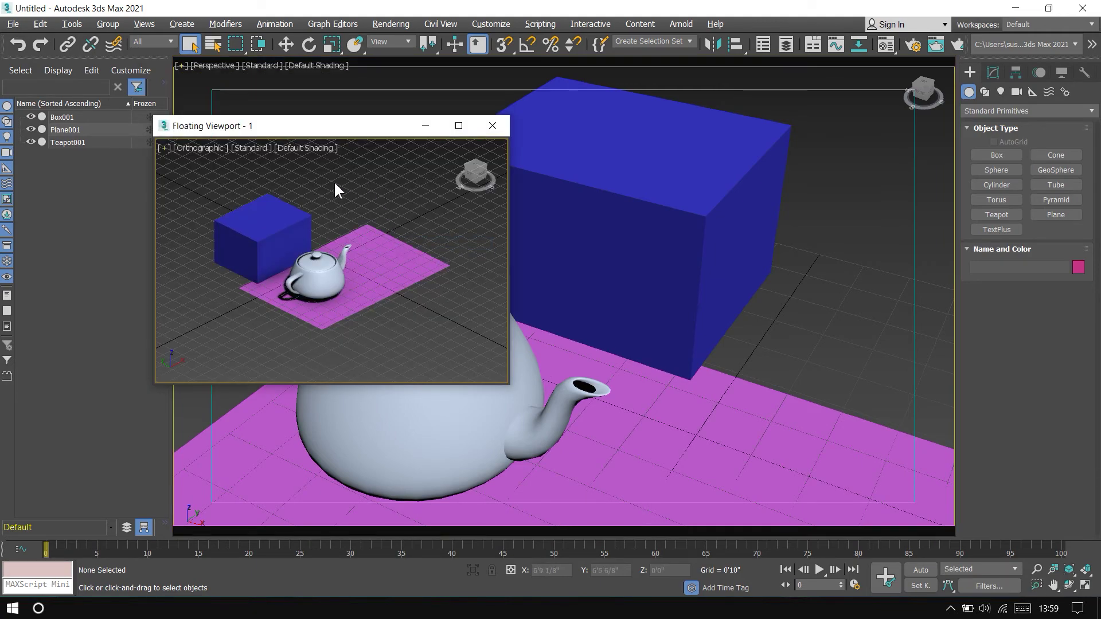
{"action": "left_click_drag", "start_coordinate": [315, 122], "coordinate": [360, 131]}
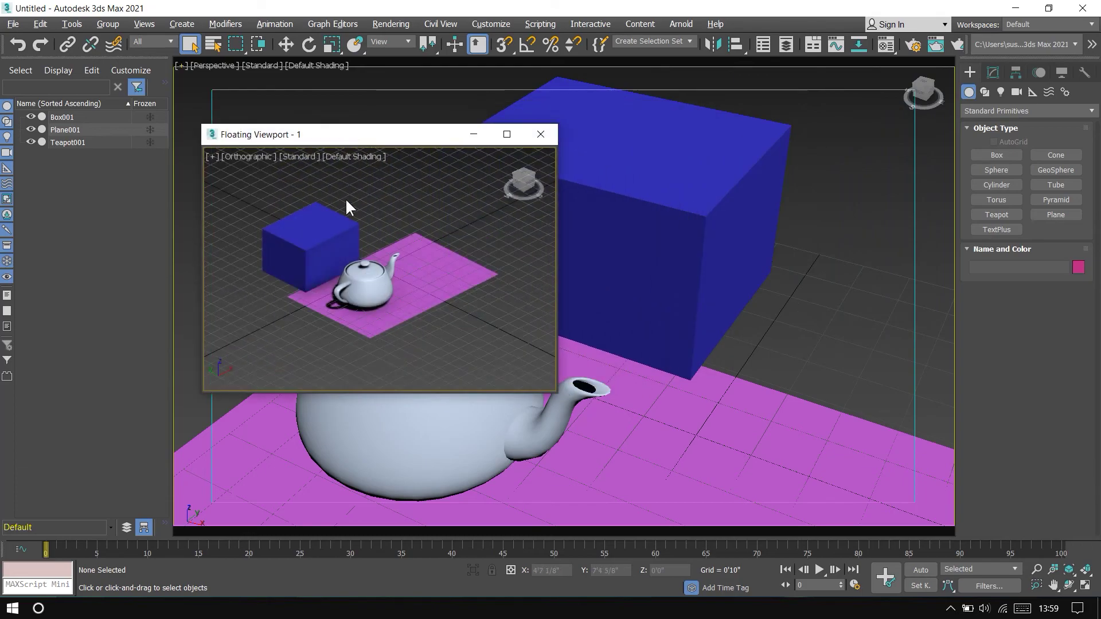
- Cycle the floating viewport through Perspective and Bottom, ending on the Back view
{"action": "left_click", "coordinate": [243, 158]}
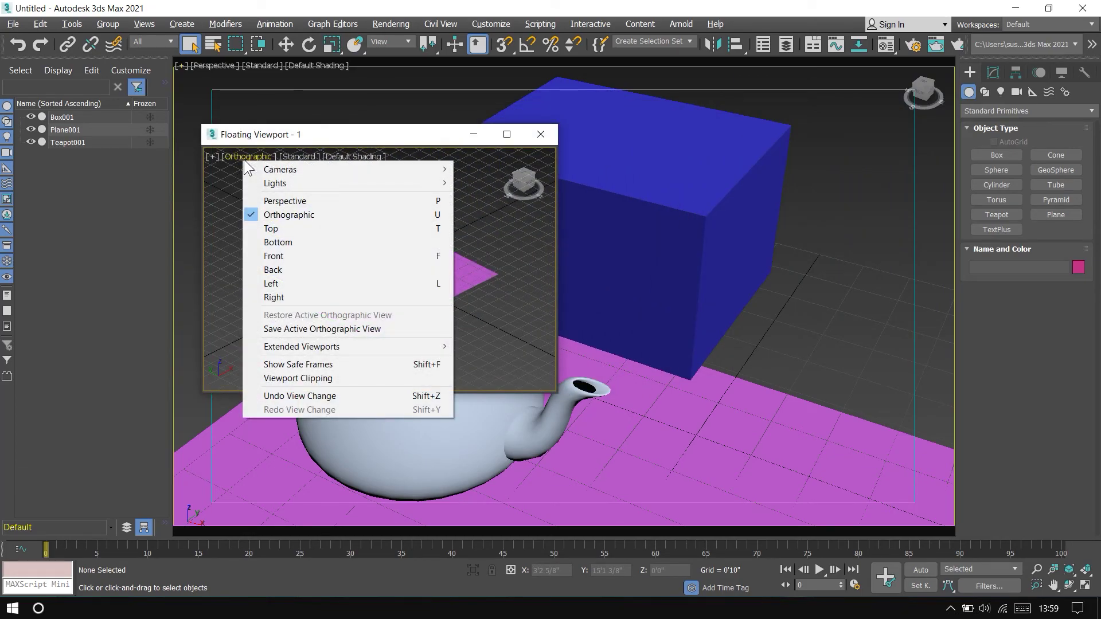
{"action": "left_click", "coordinate": [280, 201]}
{"action": "left_click", "coordinate": [244, 156]}
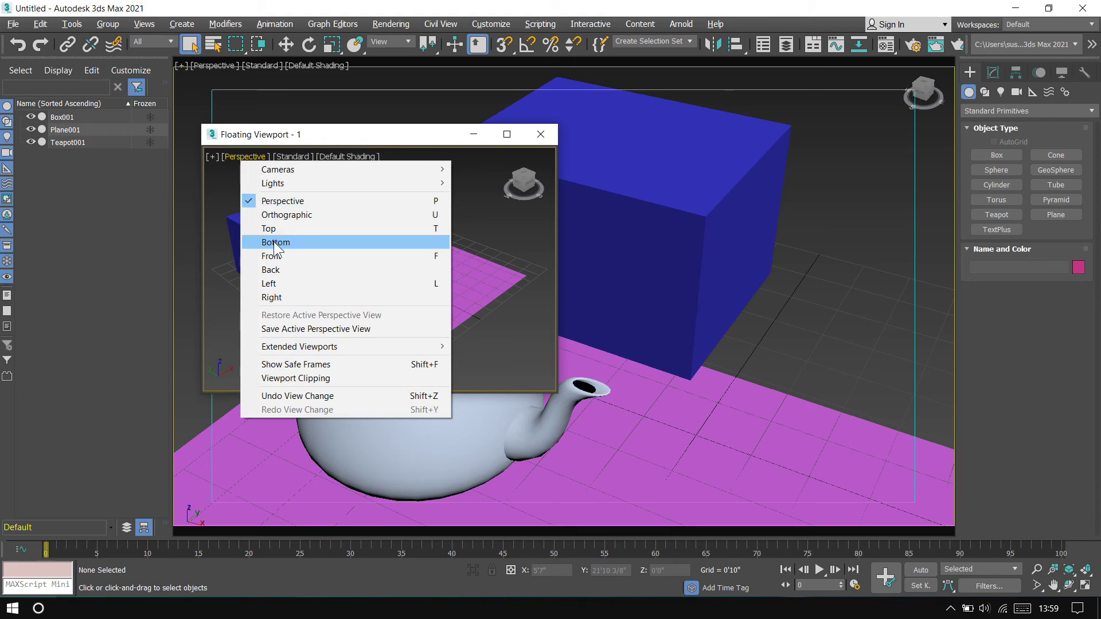
{"action": "left_click", "coordinate": [278, 242]}
{"action": "left_click", "coordinate": [243, 157]}
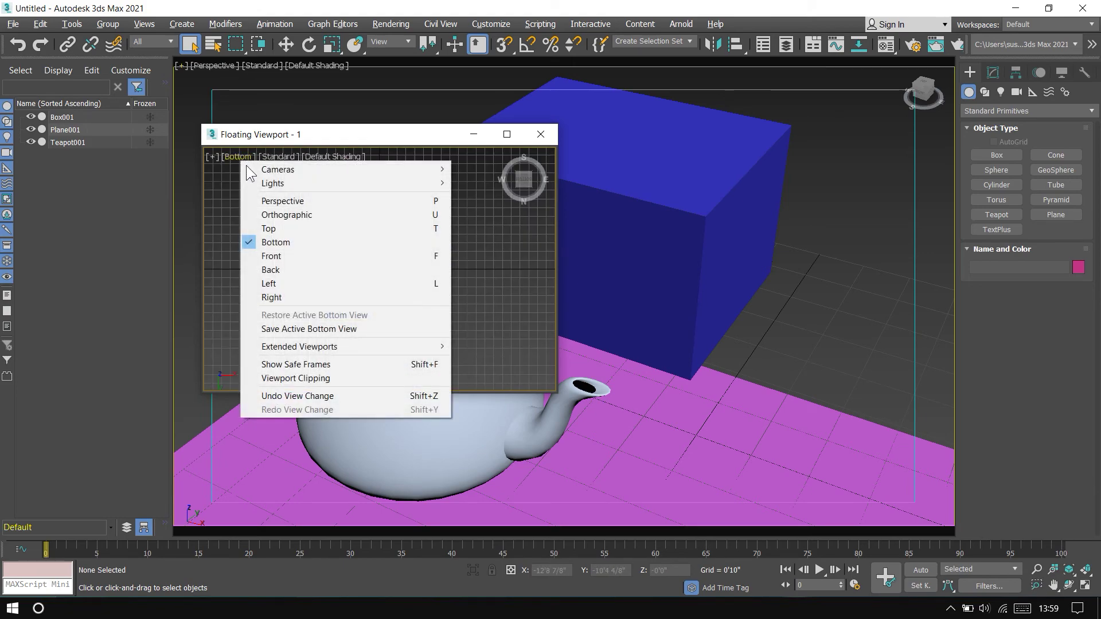
{"action": "left_click", "coordinate": [278, 270]}
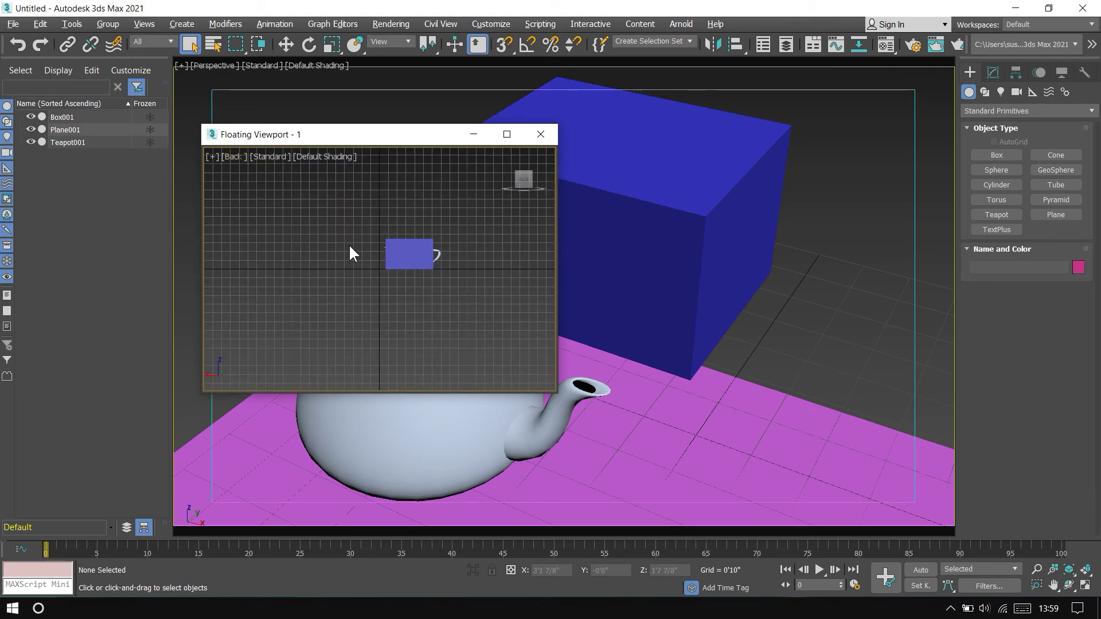
{"action": "left_click", "coordinate": [181, 65]}
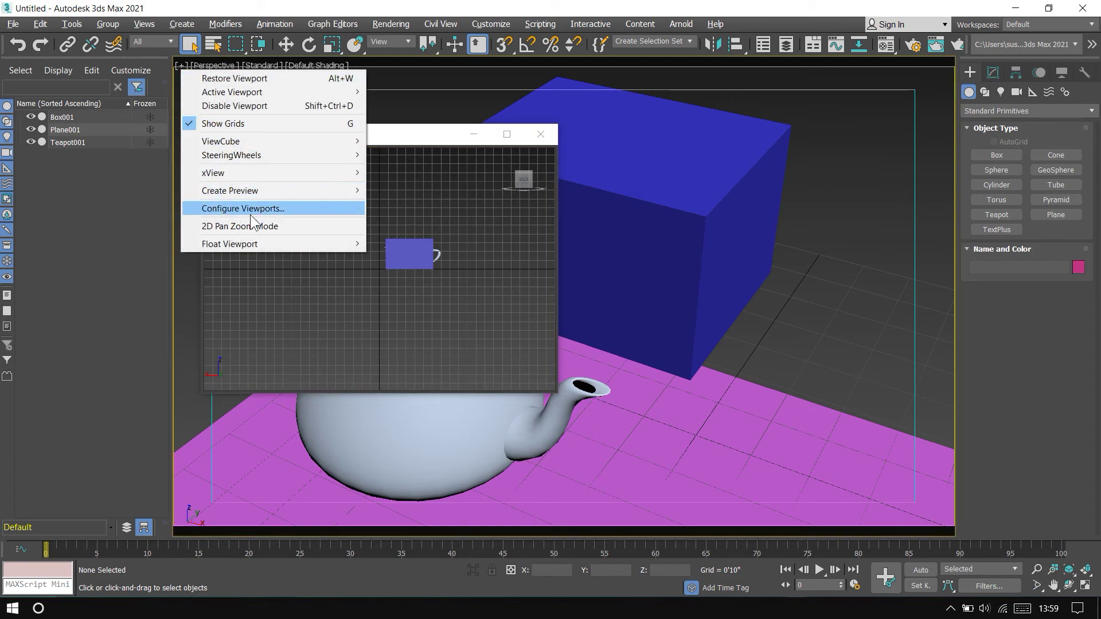
- Open Floating Viewport - 2, set it to the Left view, and move it down-right
{"action": "left_click", "coordinate": [422, 255]}
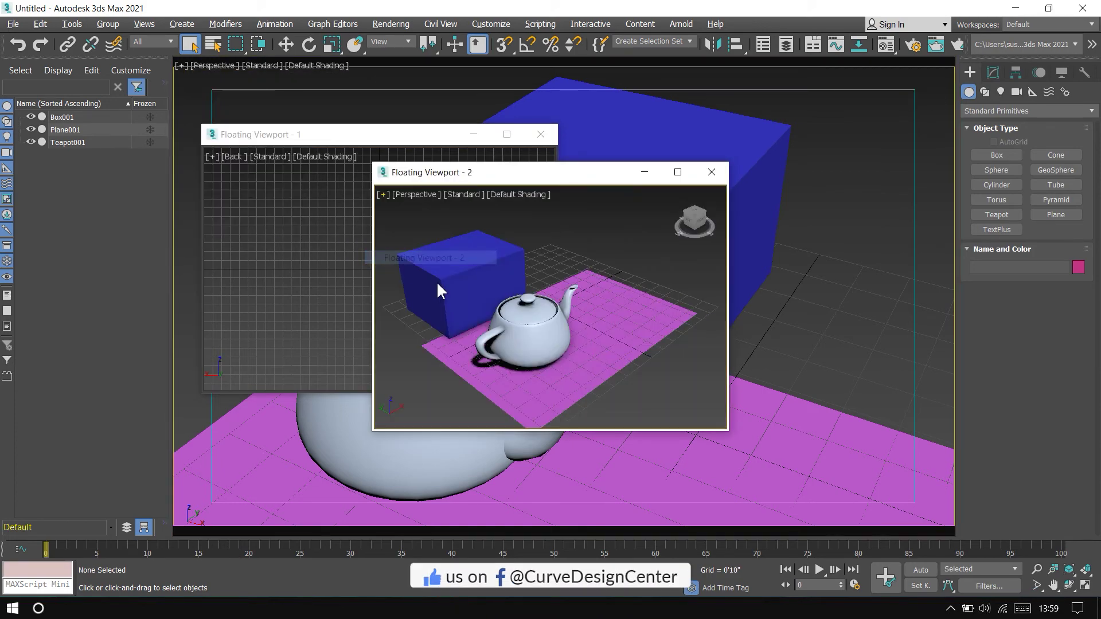
{"action": "left_click_drag", "start_coordinate": [530, 173], "coordinate": [623, 184]}
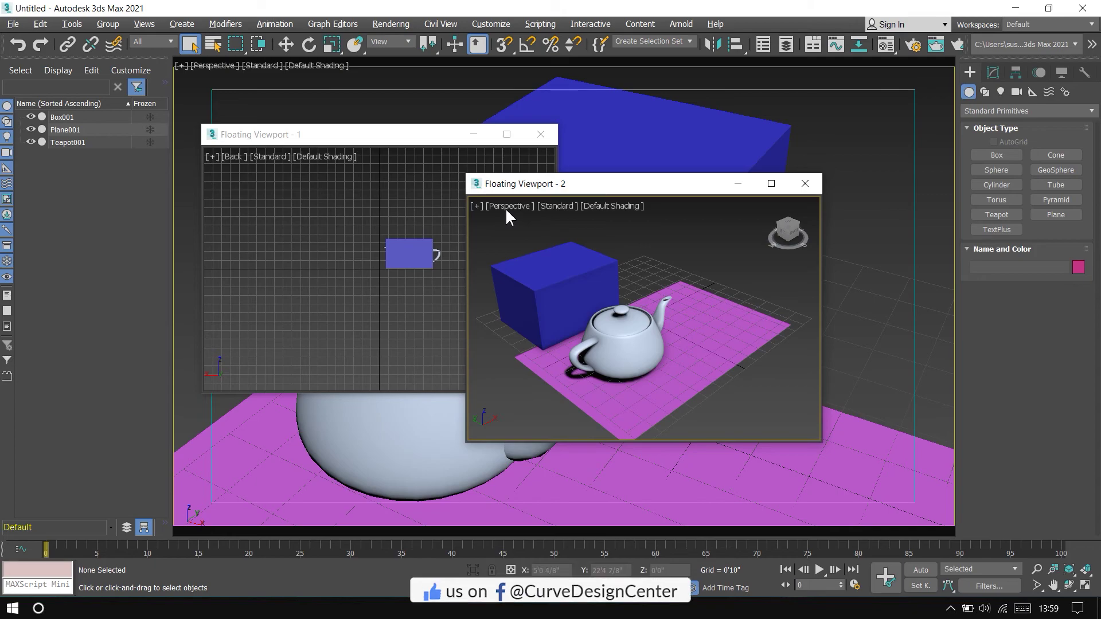
{"action": "left_click", "coordinate": [514, 205]}
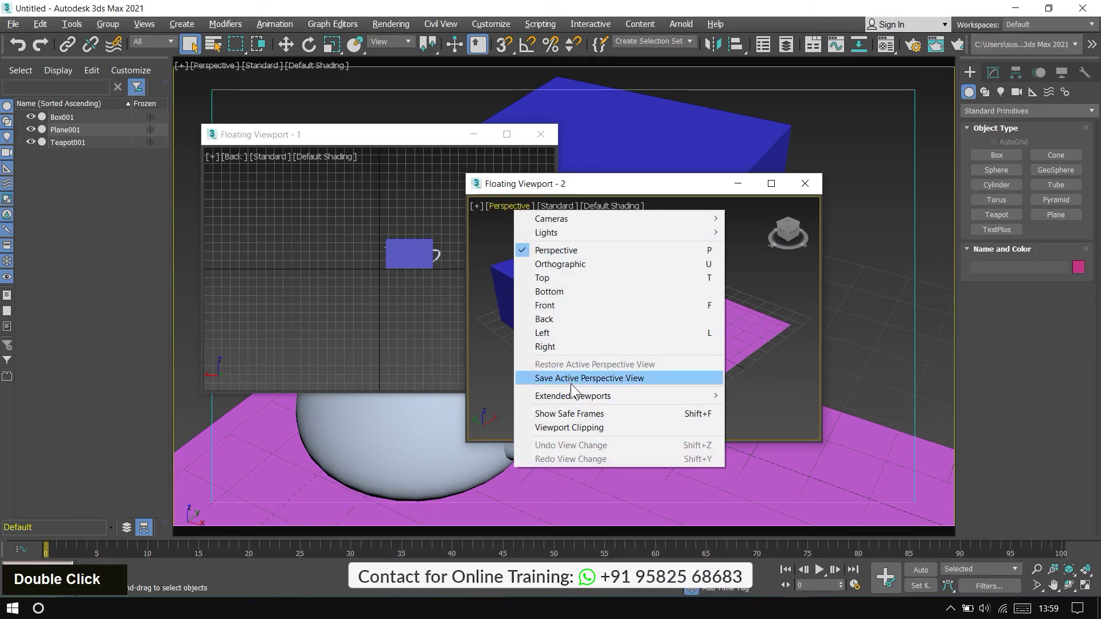
{"action": "left_click", "coordinate": [570, 333]}
{"action": "left_click_drag", "start_coordinate": [607, 182], "coordinate": [654, 226]}
- Open Floating Viewport - 3 in Perspective, arrange the floating windows, and select the pink plane
{"action": "left_click", "coordinate": [181, 65]}
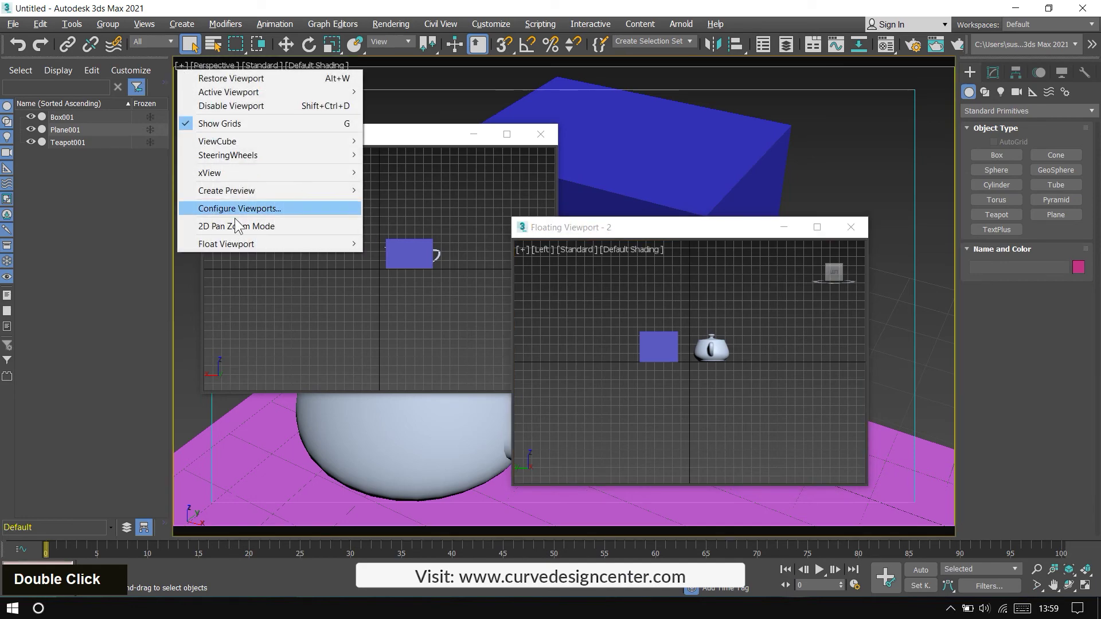
{"action": "mouse_move", "coordinate": [270, 242]}
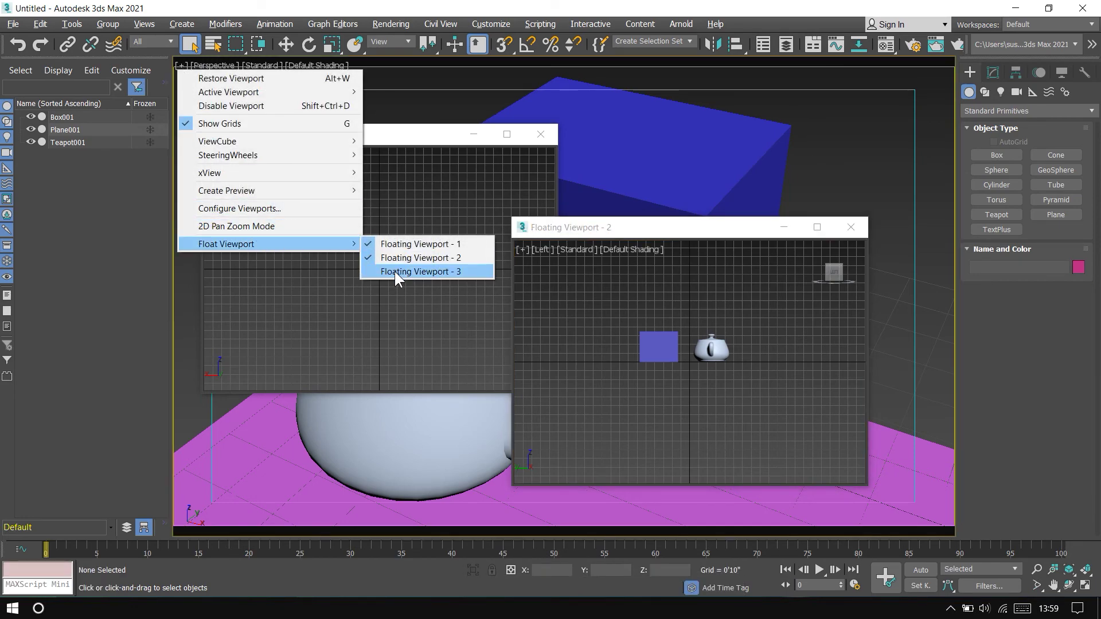
{"action": "left_click", "coordinate": [395, 271]}
{"action": "left_click_drag", "start_coordinate": [546, 172], "coordinate": [265, 266]}
{"action": "left_click", "coordinate": [297, 139]}
{"action": "left_click_drag", "start_coordinate": [297, 139], "coordinate": [112, 36]}
{"action": "left_click", "coordinate": [329, 384]}
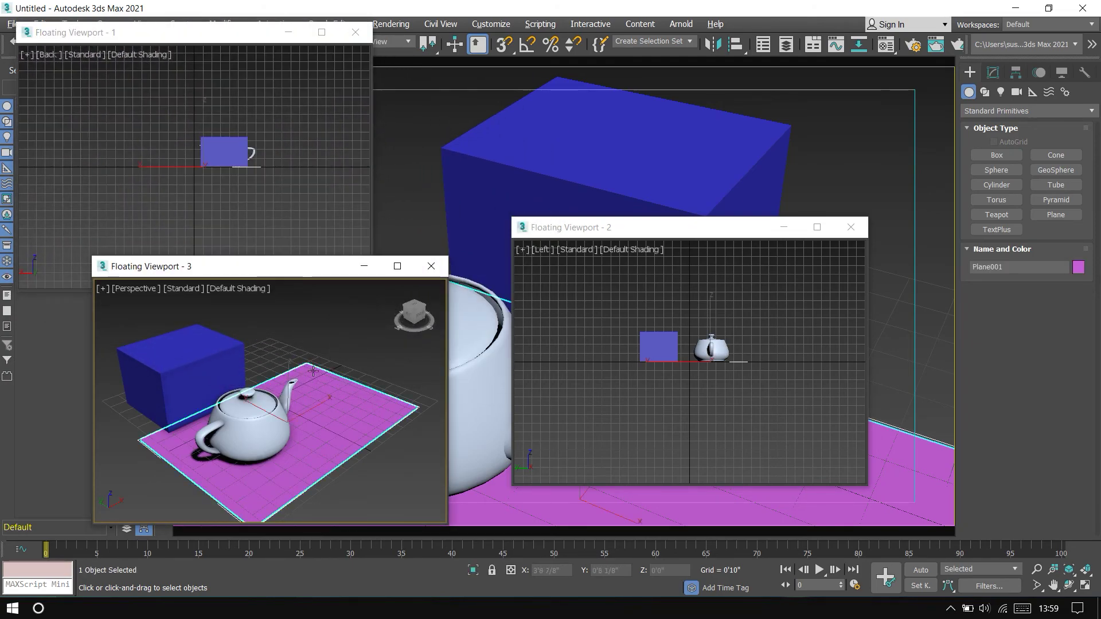